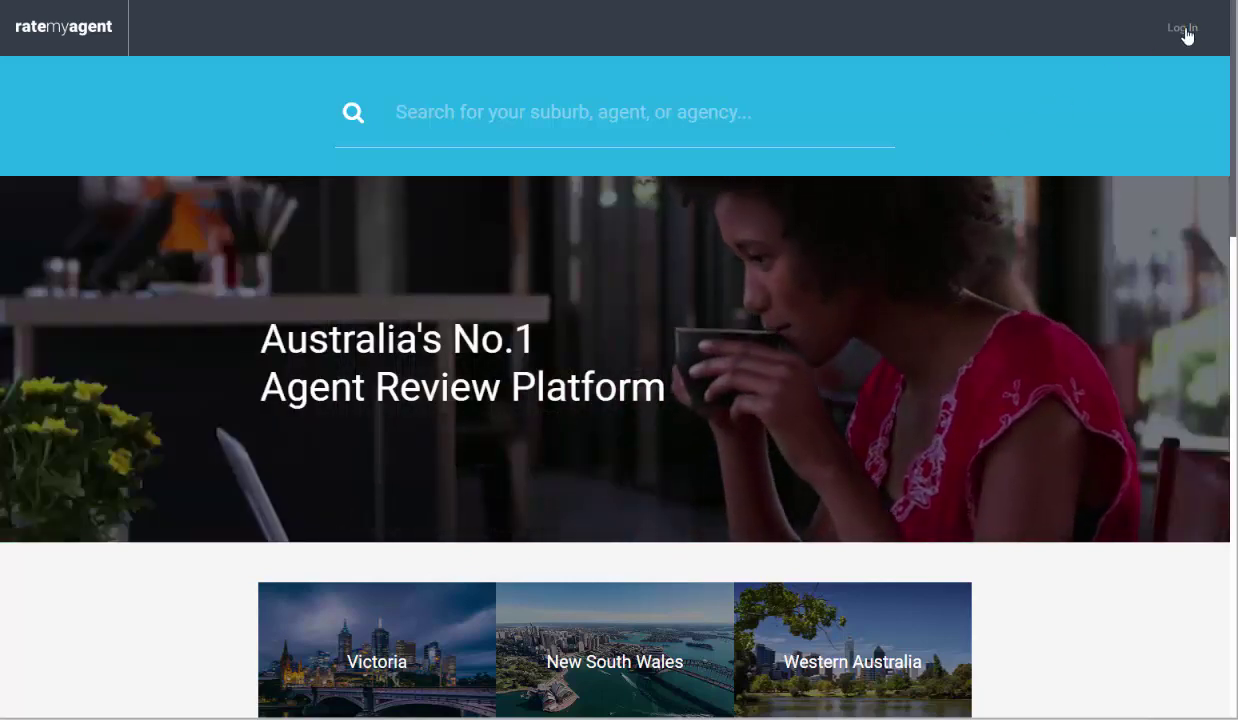
# Sign in to RateMyAgent with the pre-filled email and password.
pyautogui.click(1185, 30)
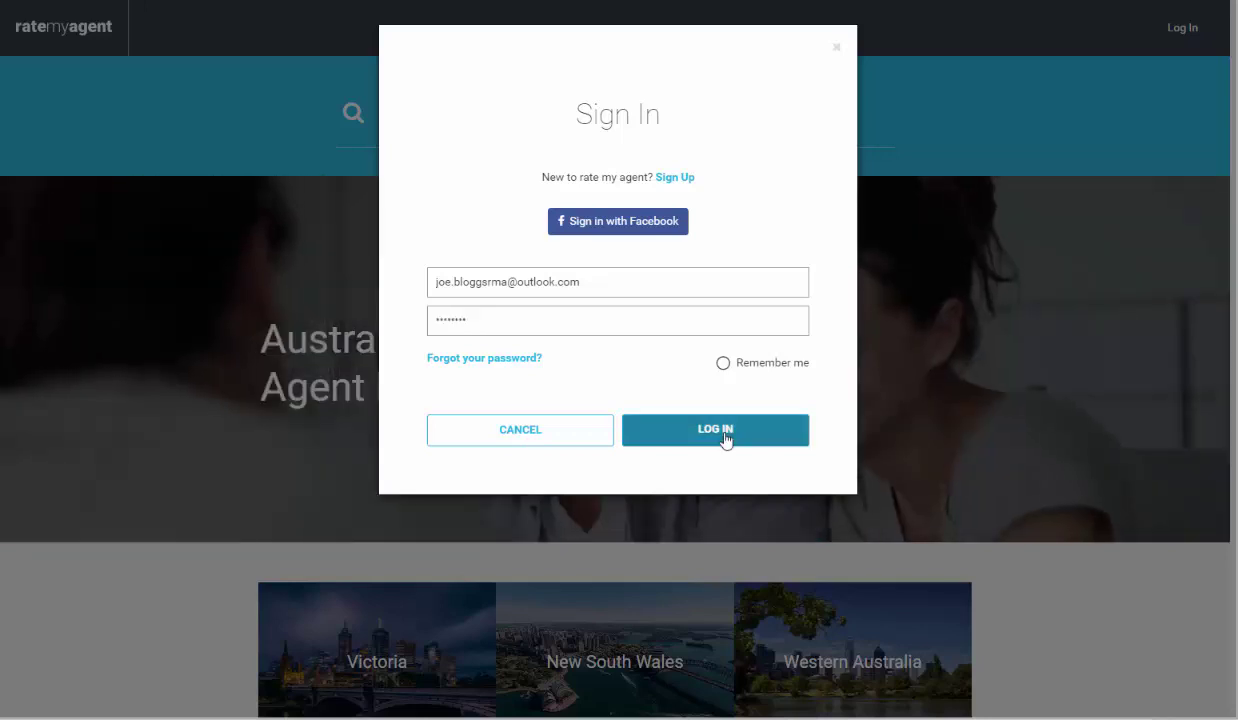
pyautogui.click(722, 432)
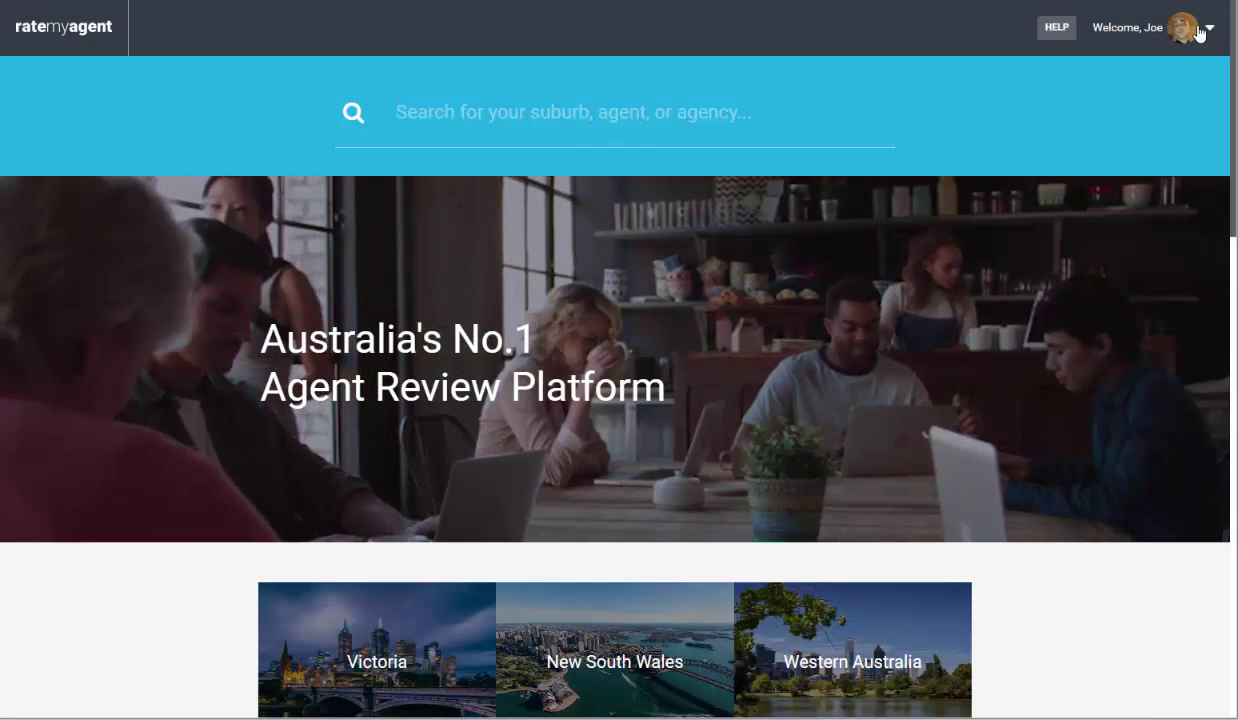
# Open Account Settings from the avatar menu and focus the Username and New Password fields.
pyautogui.click(1198, 30)
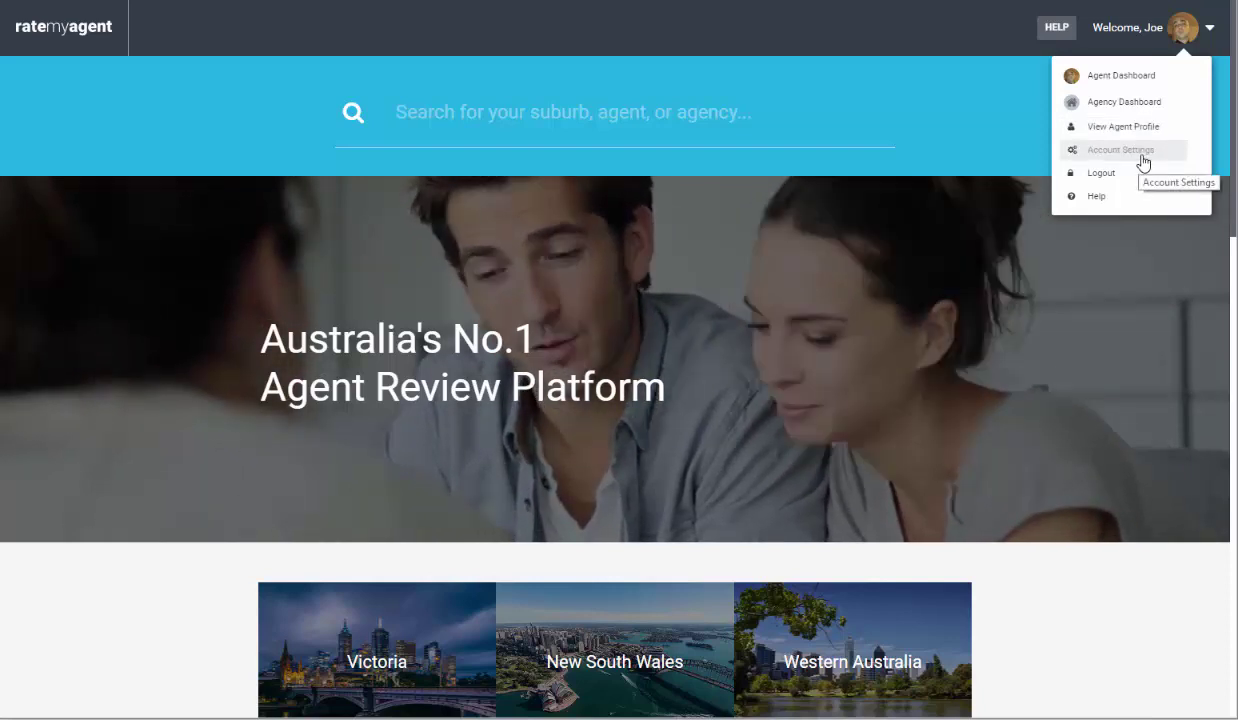
pyautogui.click(1142, 156)
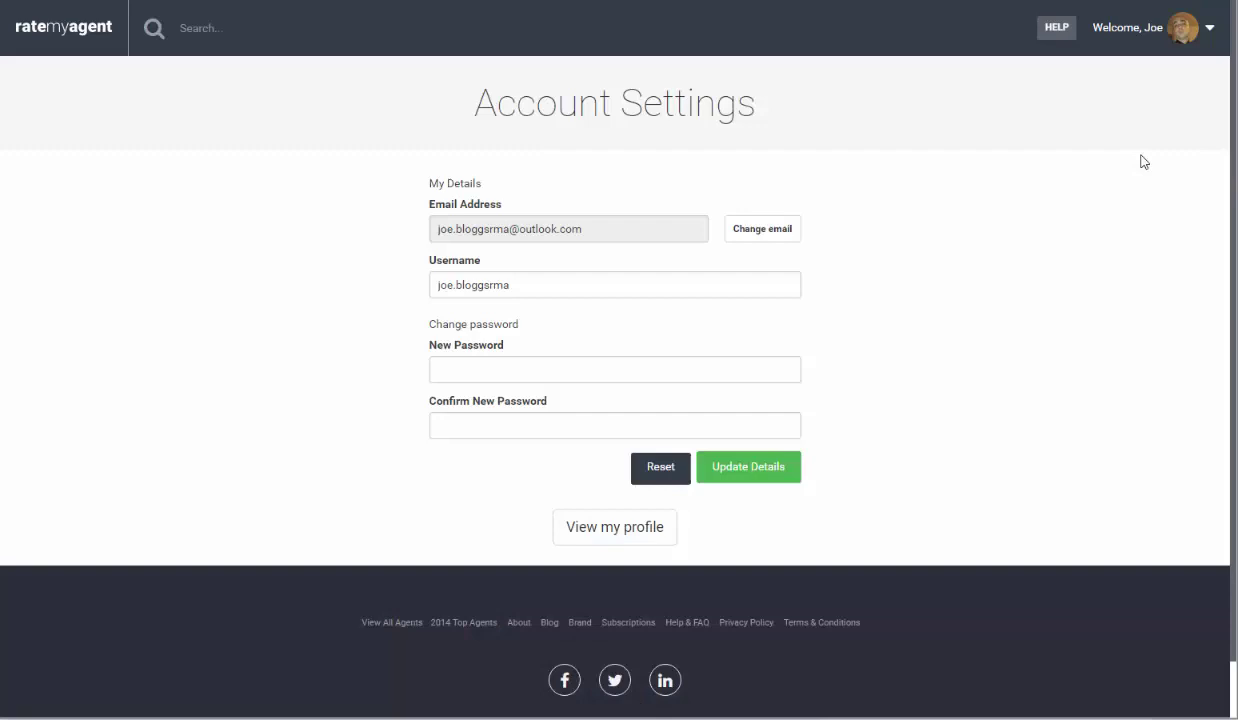
pyautogui.click(536, 282)
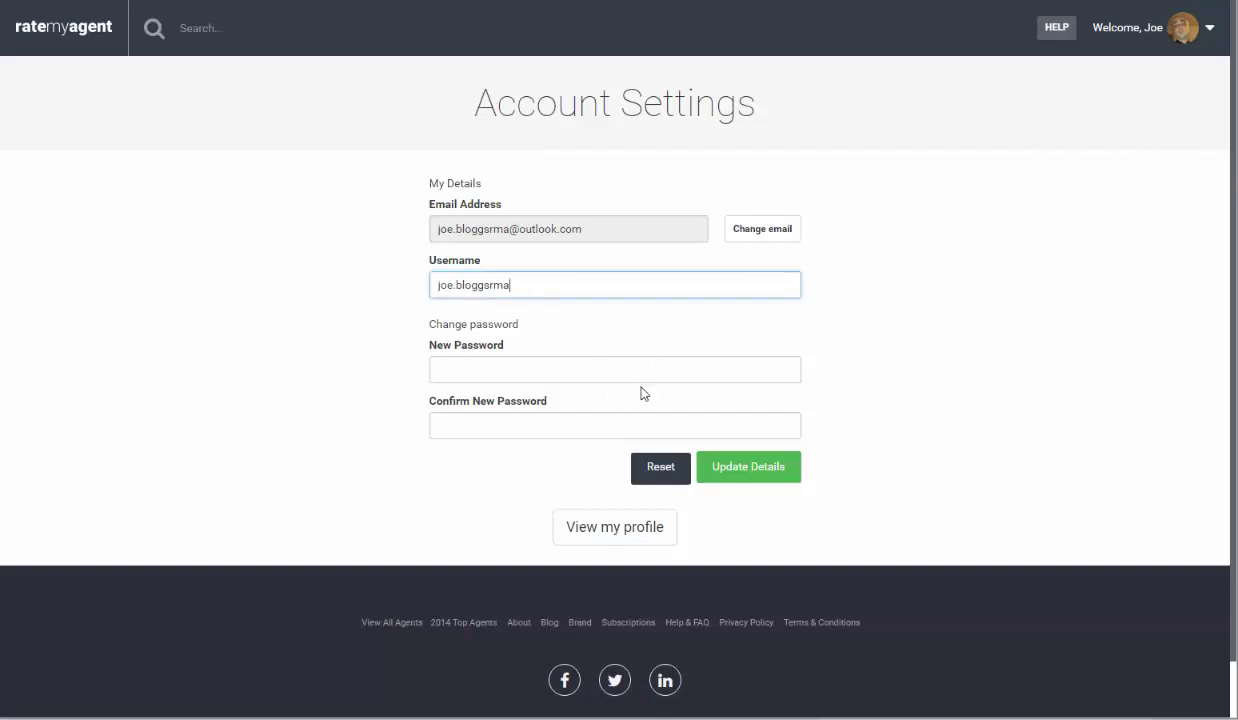
pyautogui.click(629, 371)
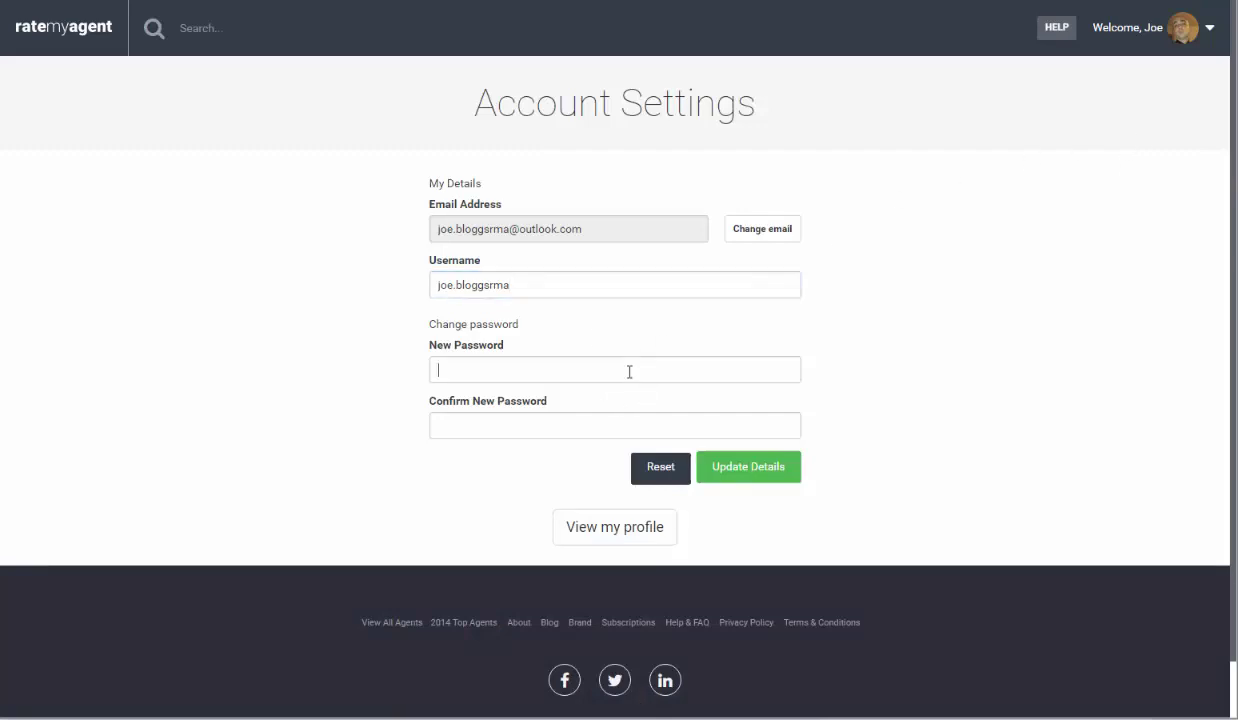
pyautogui.click(769, 346)
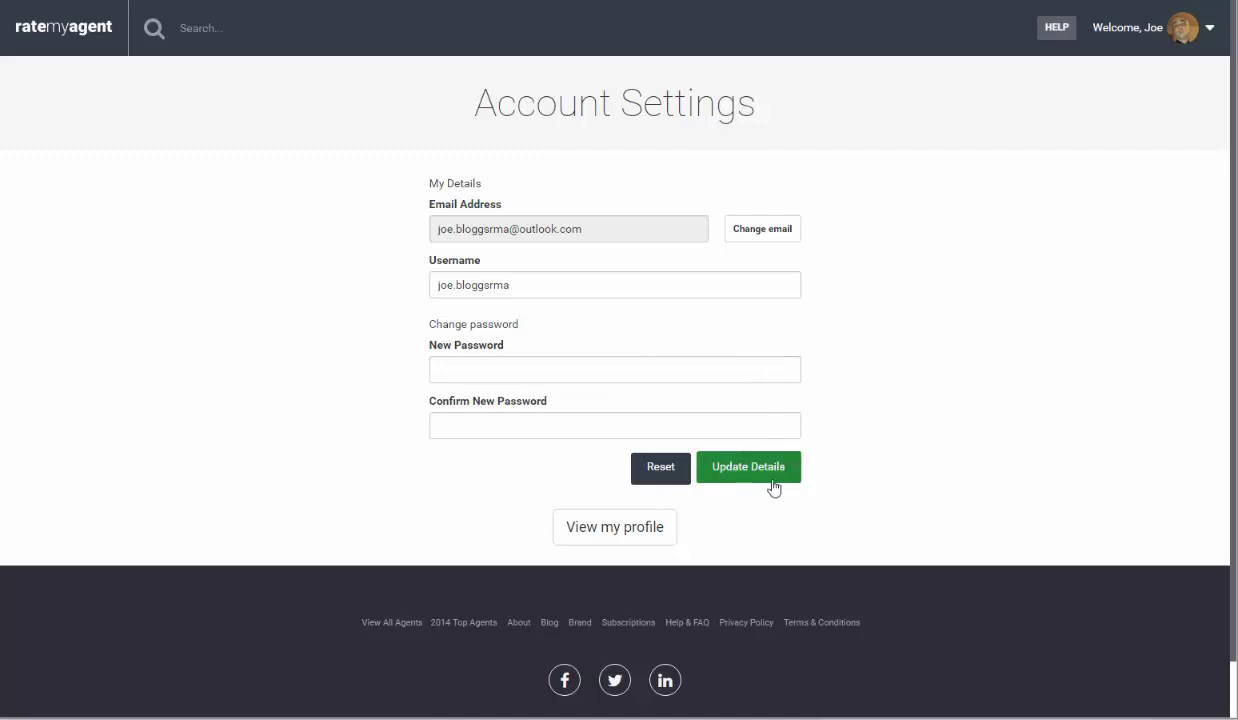
# Go to the Agent Dashboard and open the Profile editor.
pyautogui.click(1210, 30)
pyautogui.click(1127, 82)
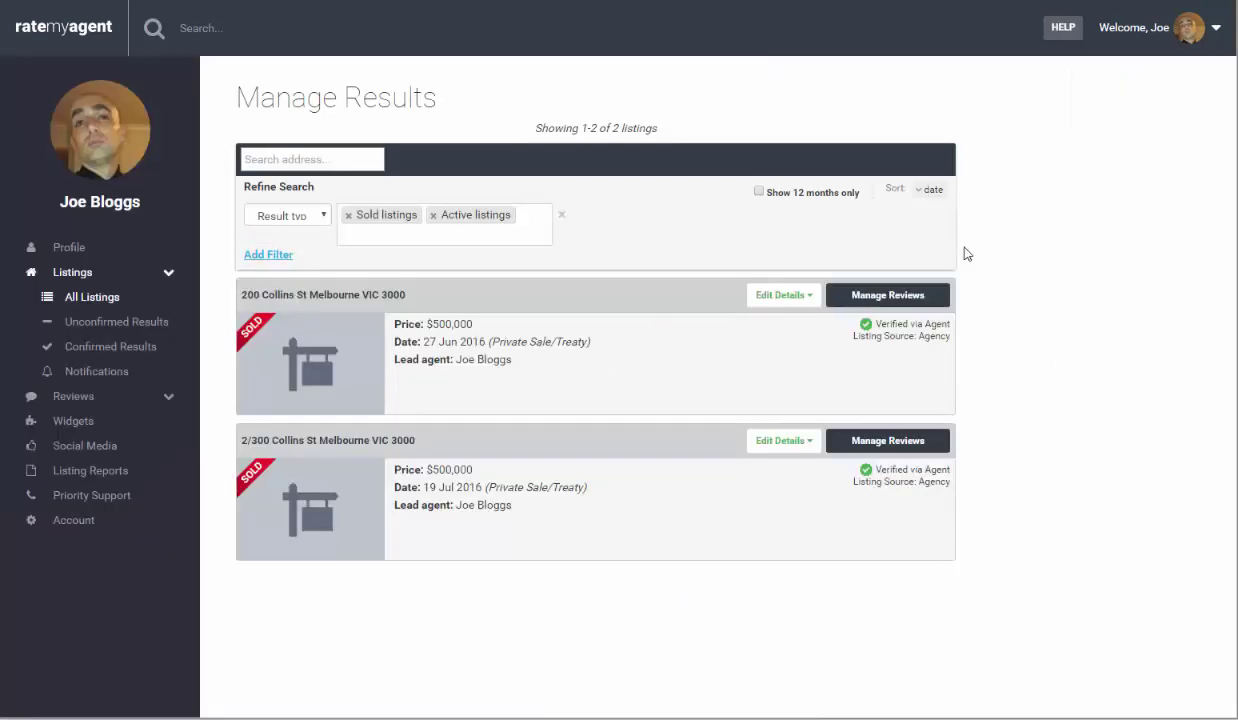
pyautogui.click(70, 249)
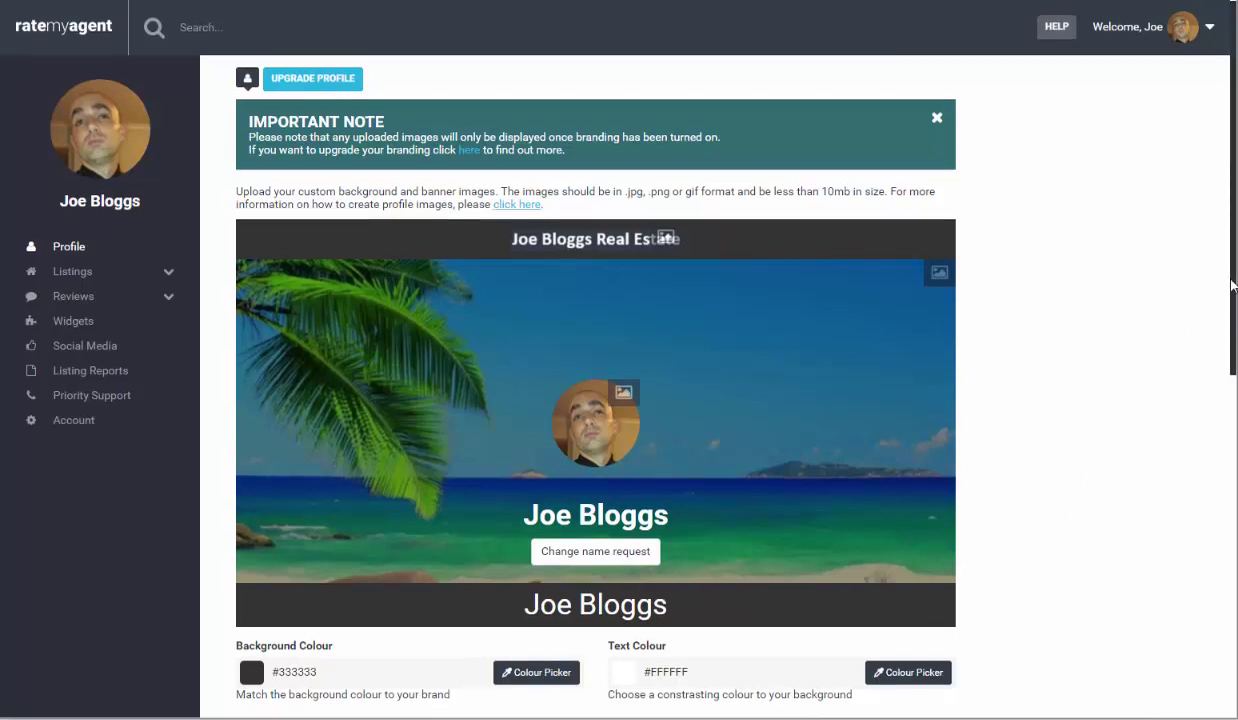
# Search for and pick the agent's agency in the Agency box, then save the profile.
pyautogui.moveTo(1232, 292); pyautogui.dragTo(1222, 552)
pyautogui.click(566, 304)
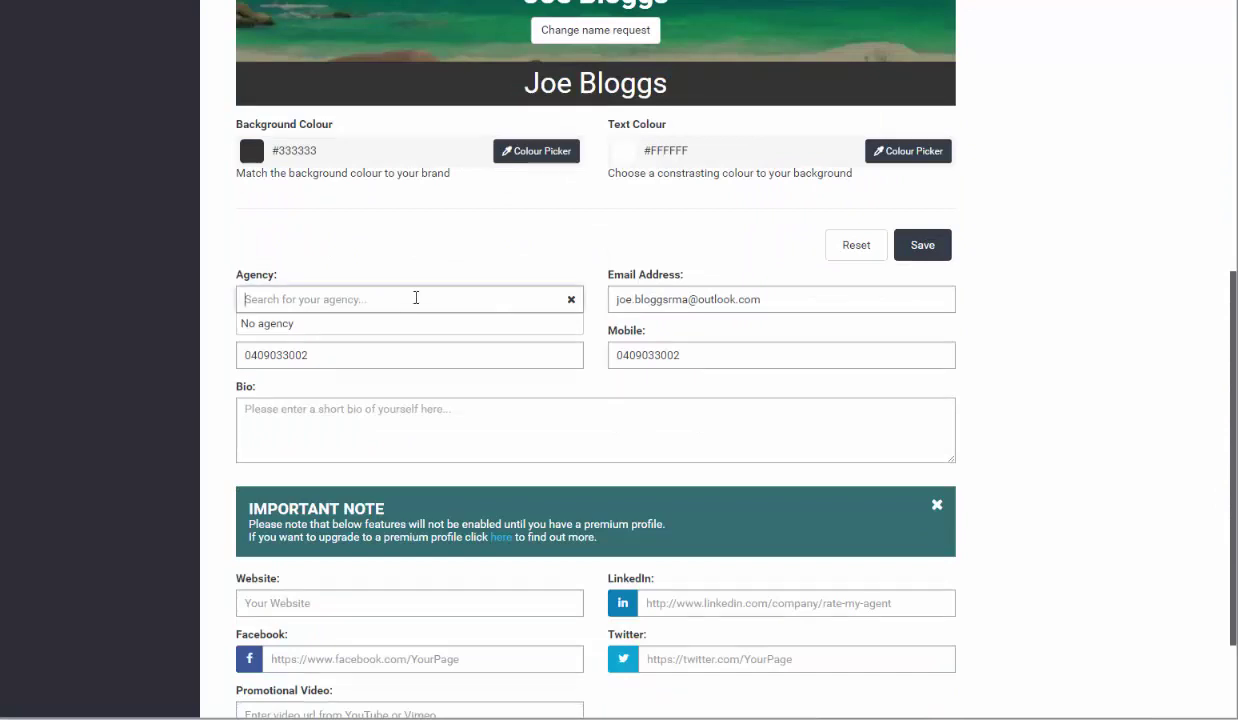
pyautogui.write('joe')
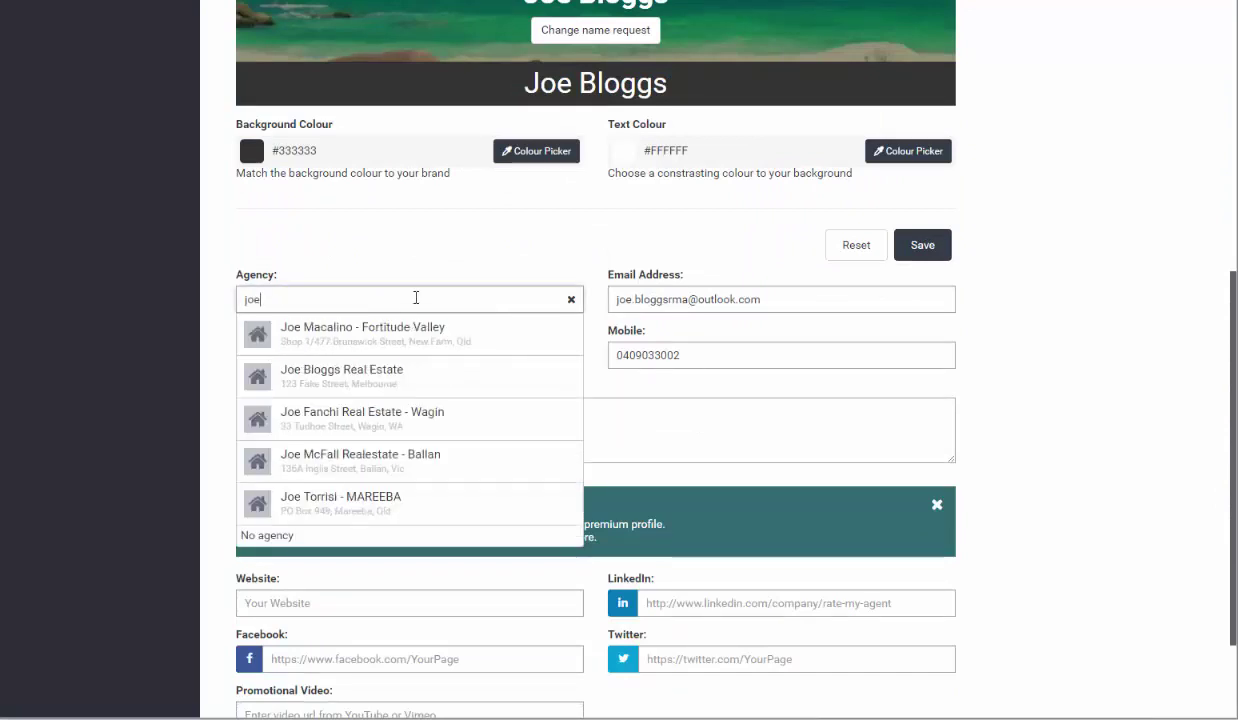
pyautogui.write(' bl')
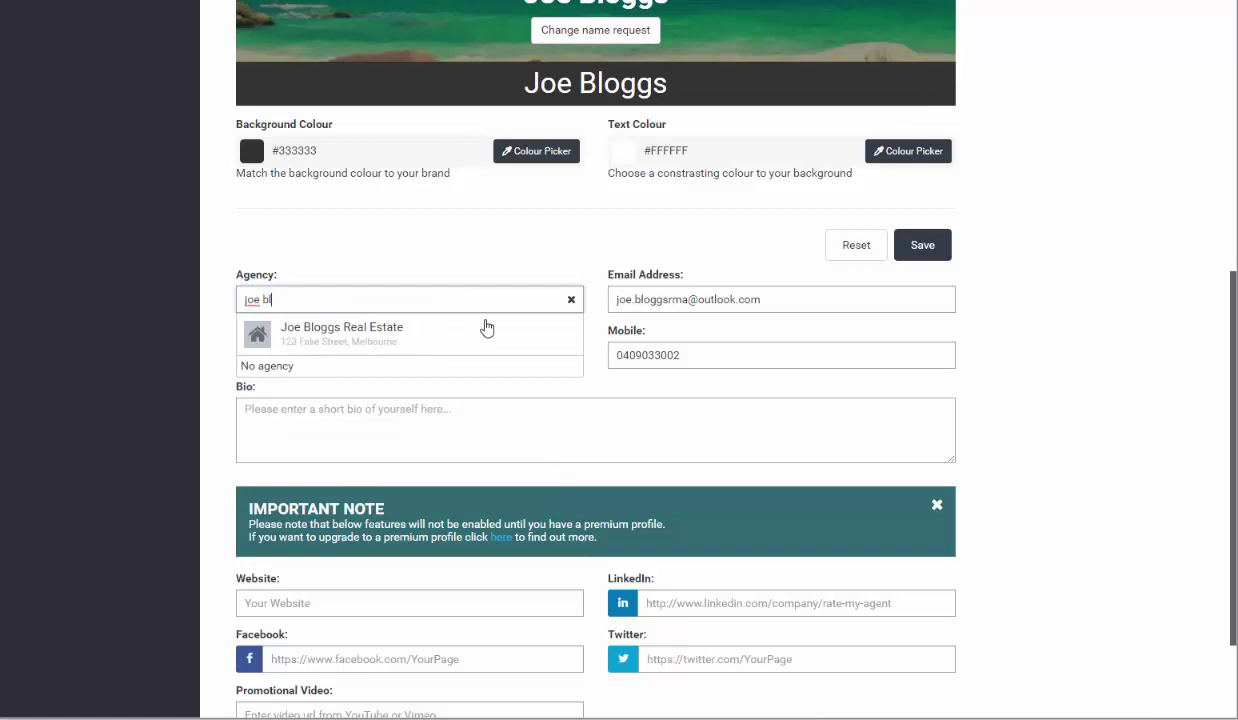
pyautogui.click(453, 332)
pyautogui.click(784, 299)
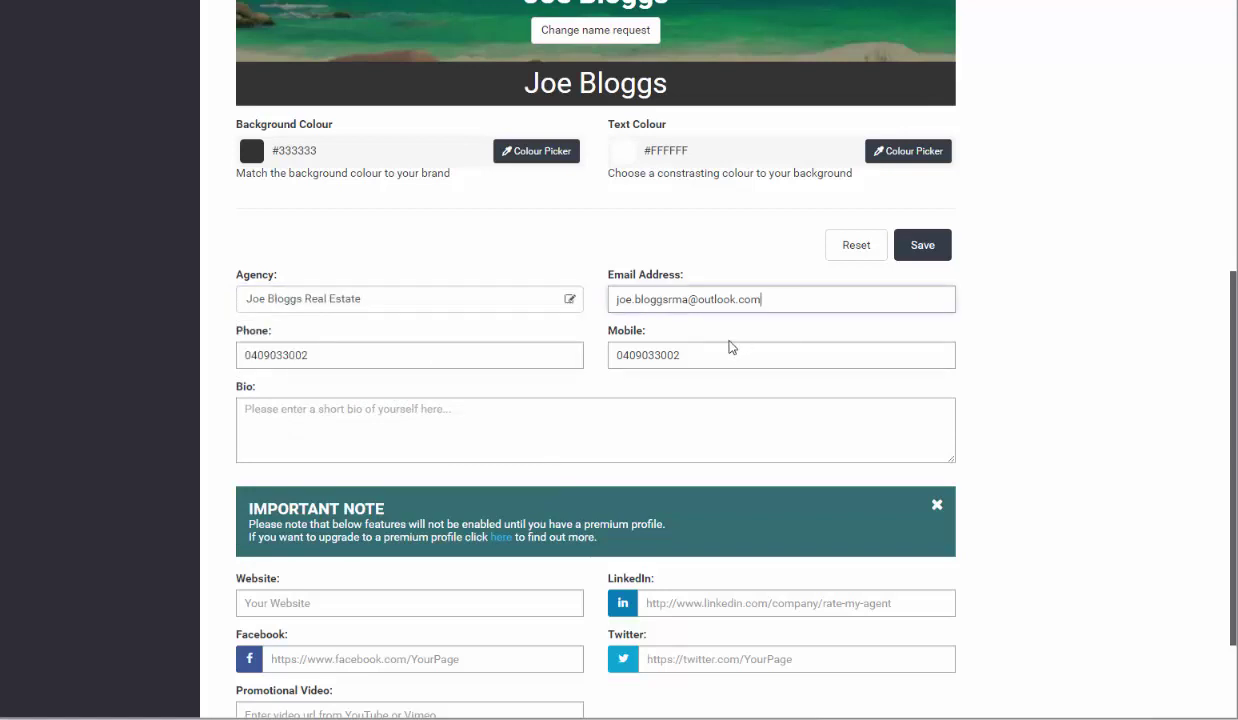
pyautogui.click(375, 418)
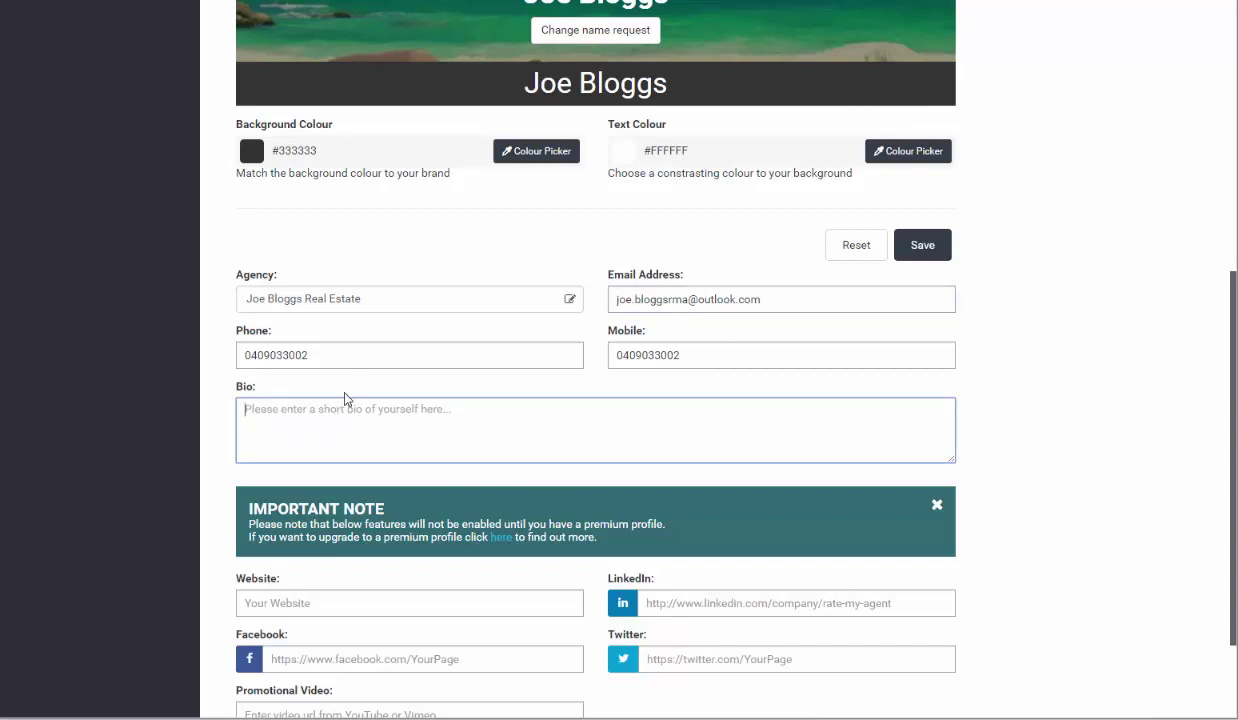
pyautogui.scroll(-2, 405, 478)
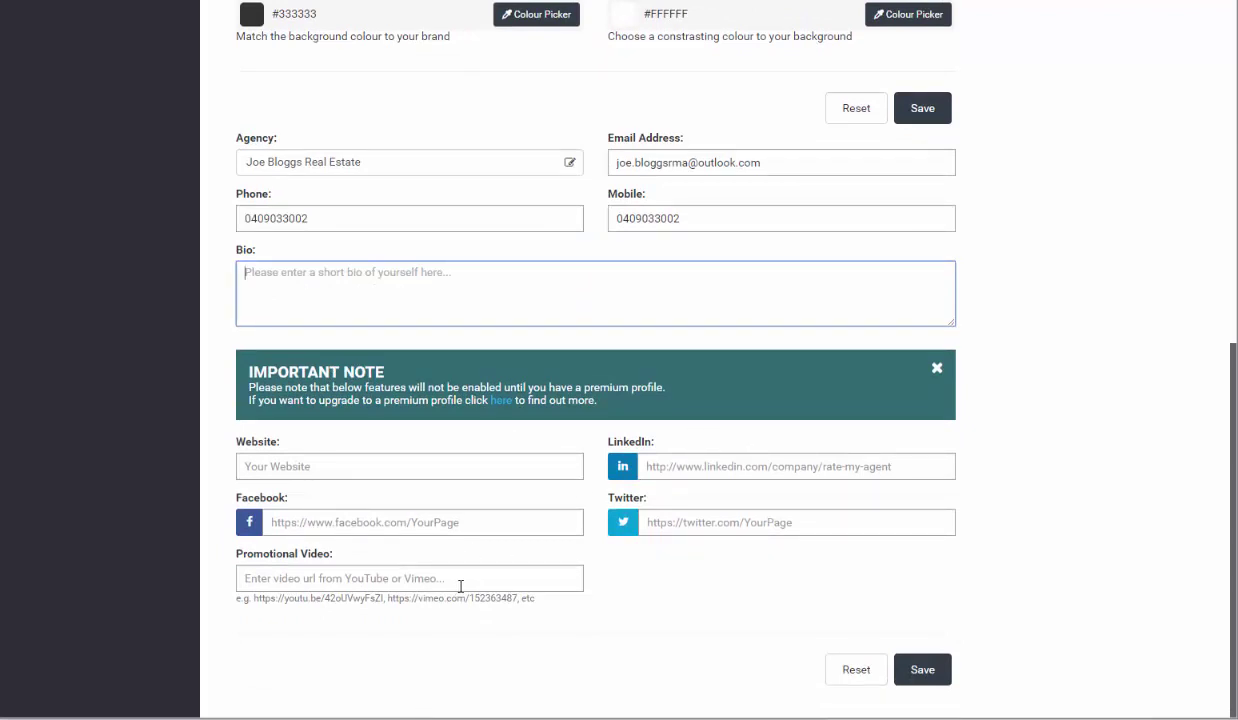
pyautogui.click(929, 674)
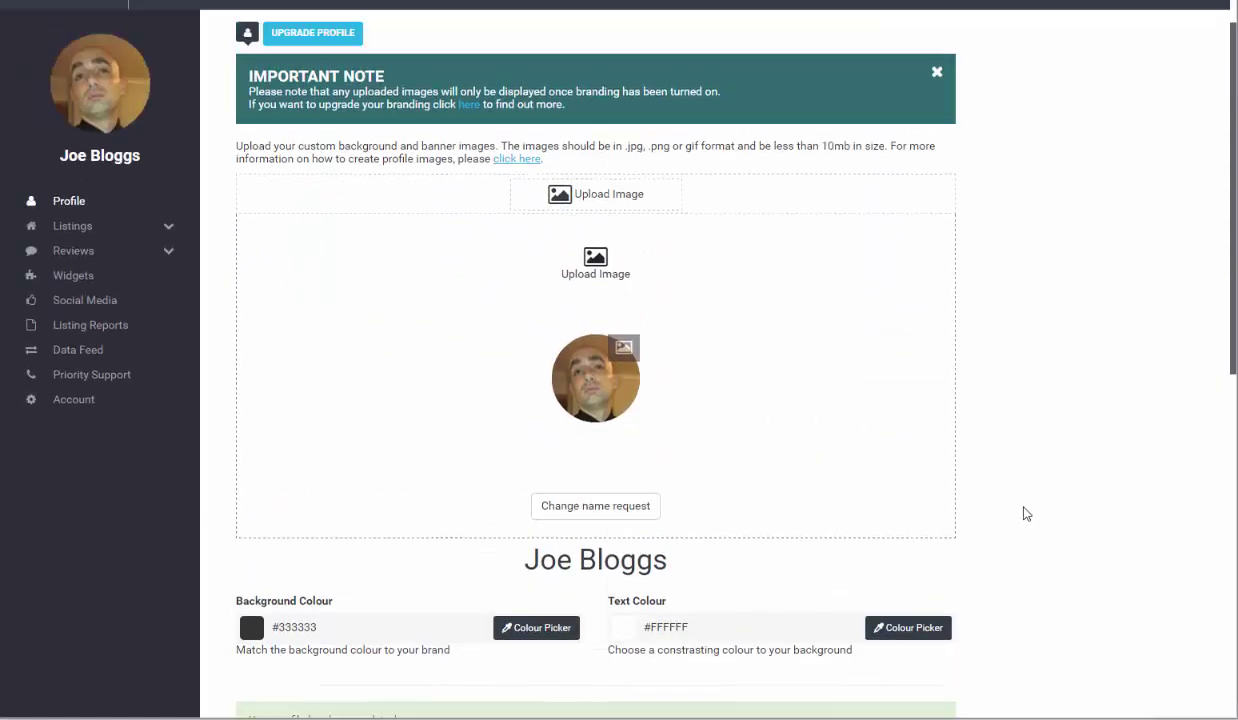
# Browse all, unconfirmed and confirmed listing results, then open Reported results notifications.
pyautogui.click(35, 278)
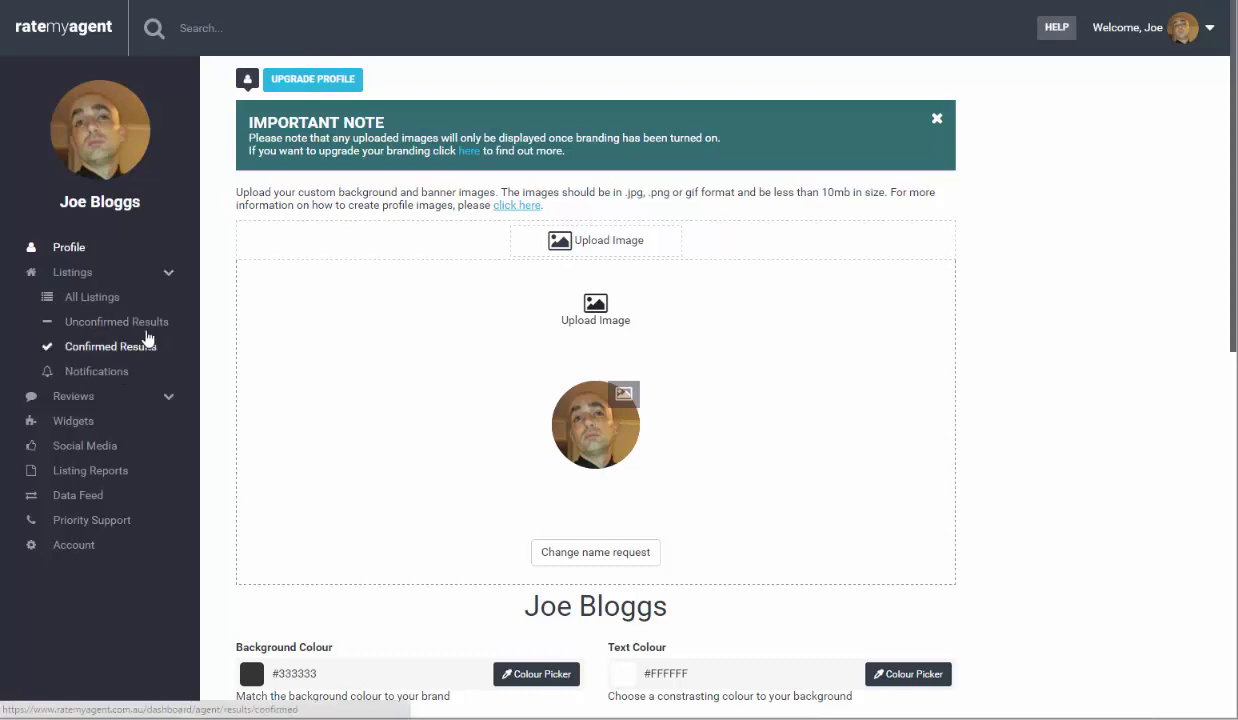
pyautogui.click(104, 300)
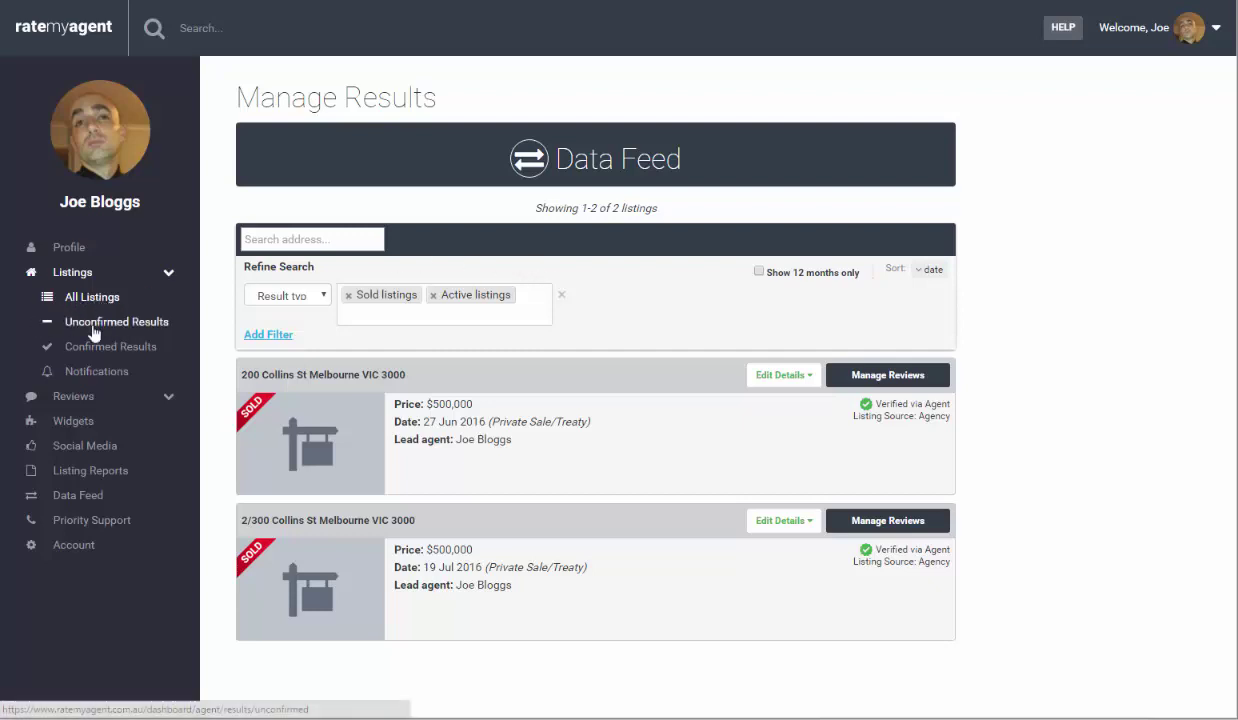
pyautogui.click(100, 322)
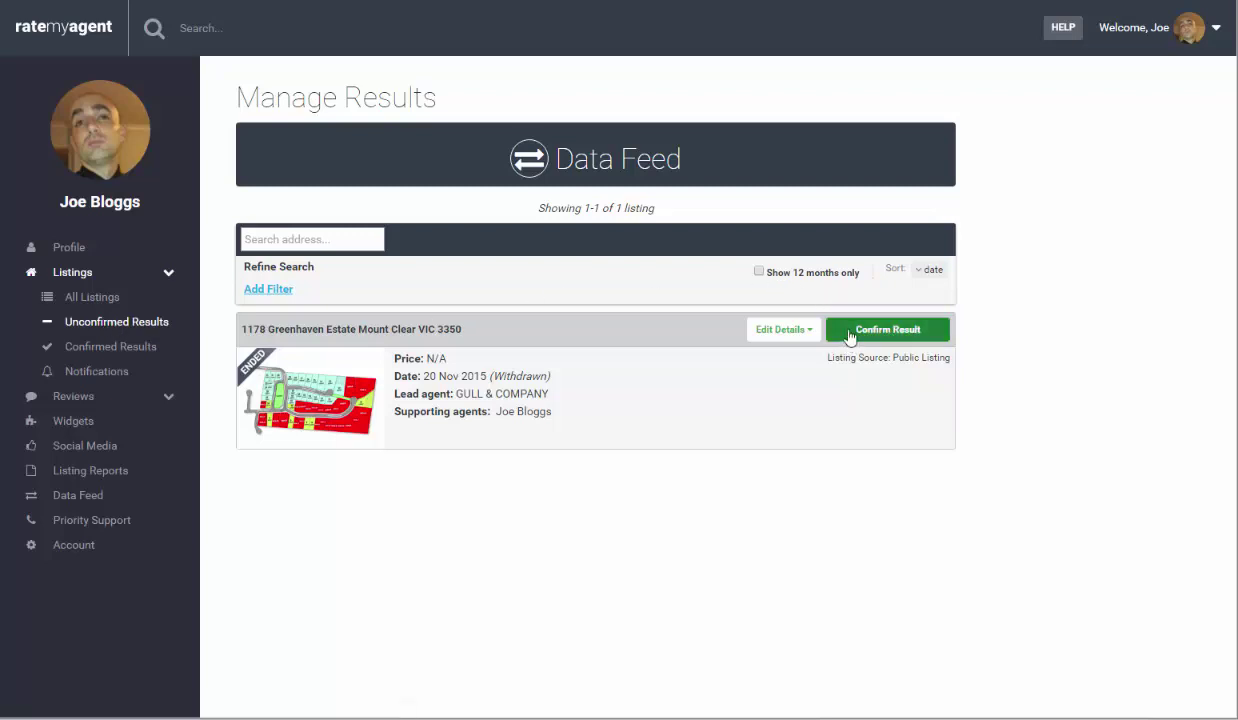
pyautogui.click(98, 350)
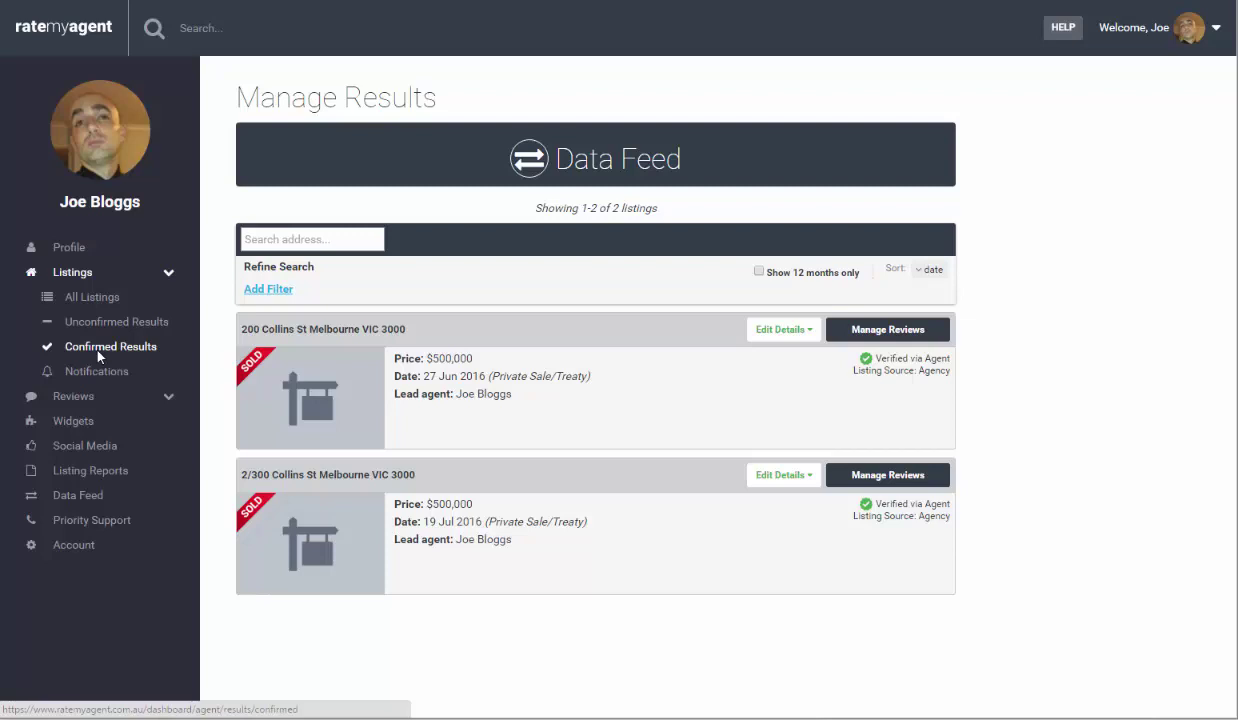
pyautogui.click(108, 371)
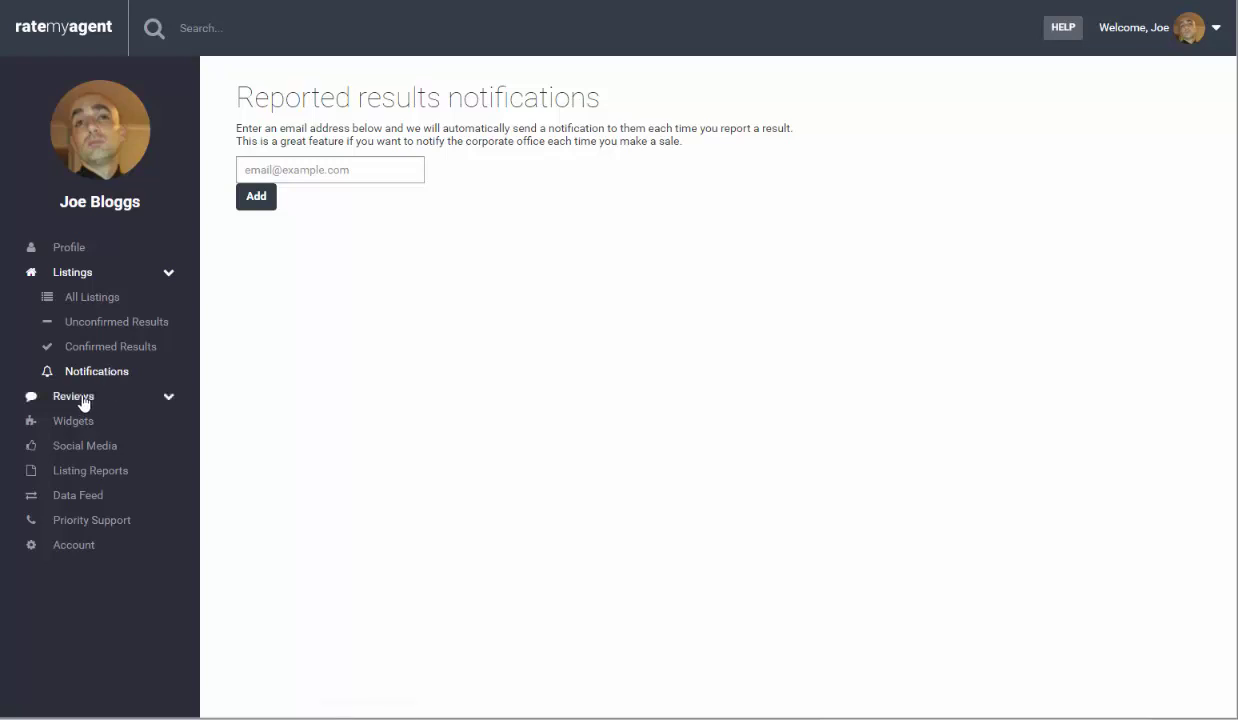
# Browse pending and completed reviews and expand the first completed review.
pyautogui.click(84, 396)
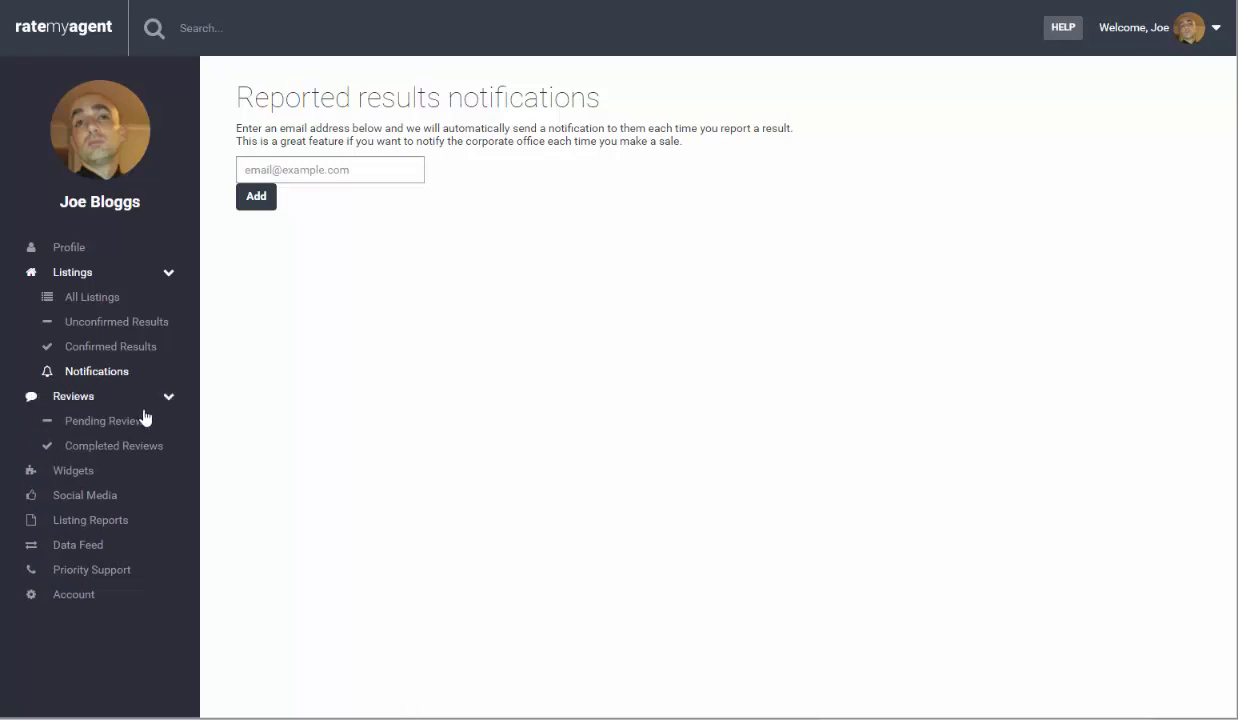
pyautogui.click(110, 421)
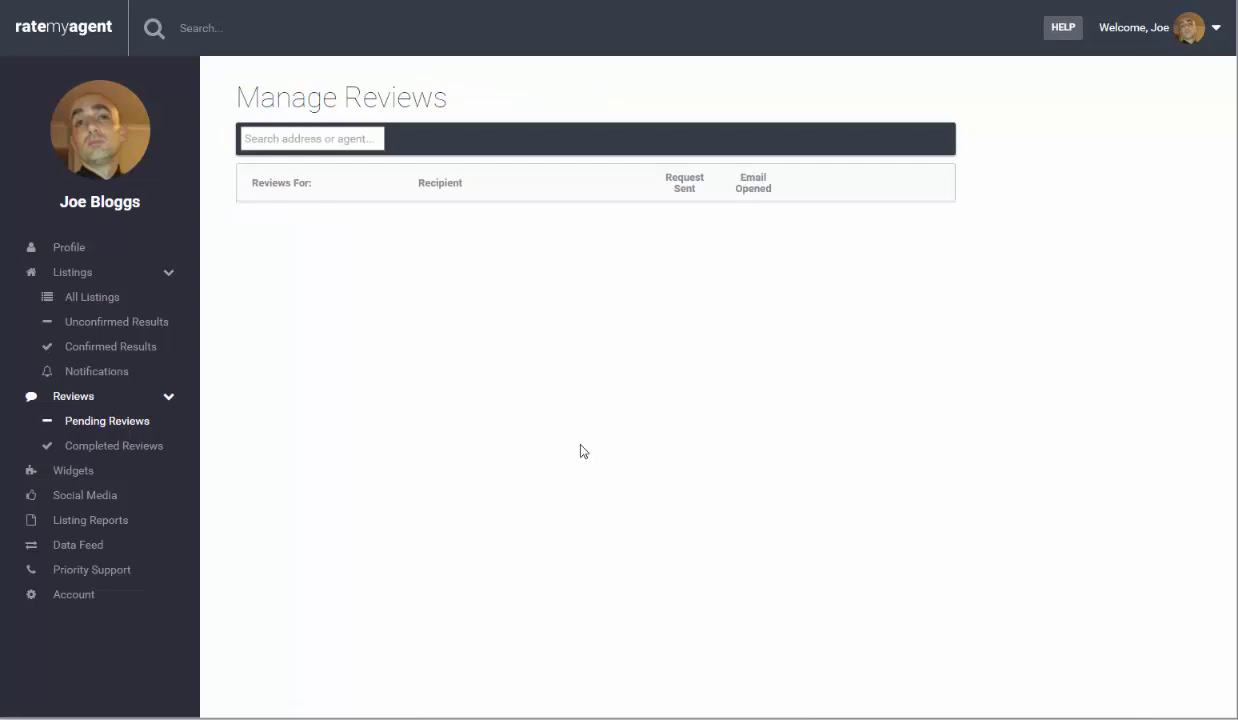
pyautogui.click(124, 446)
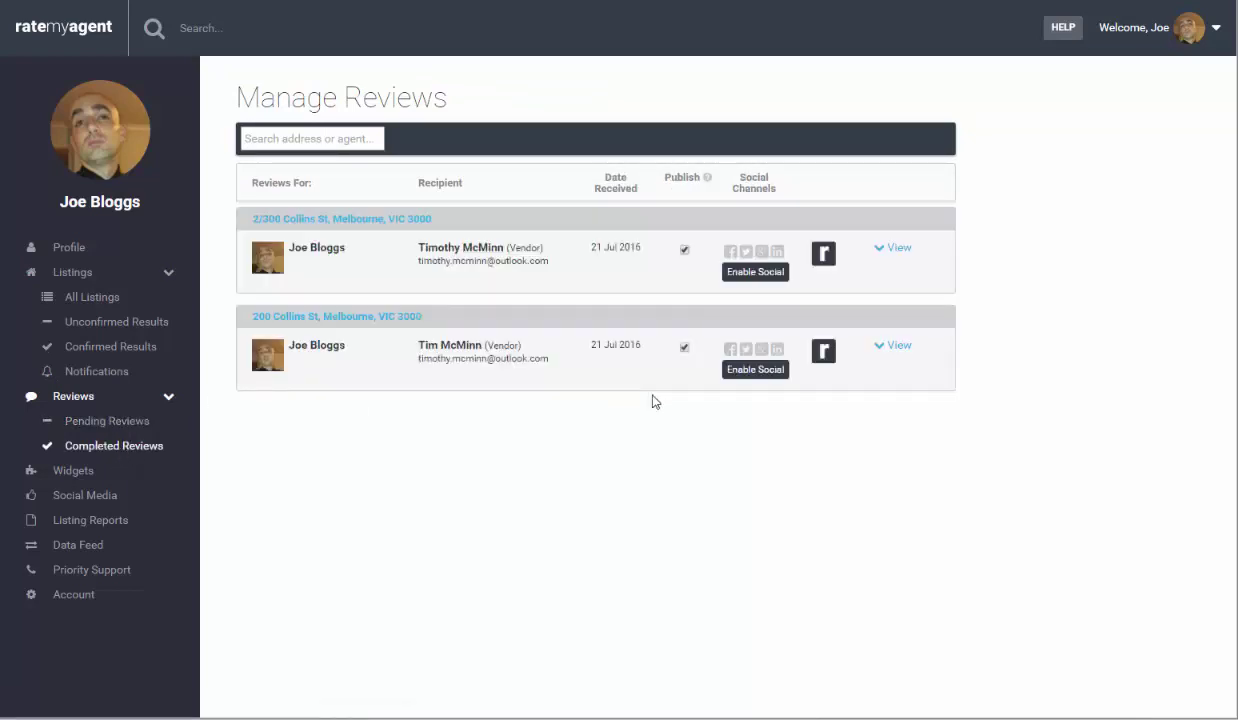
pyautogui.click(897, 254)
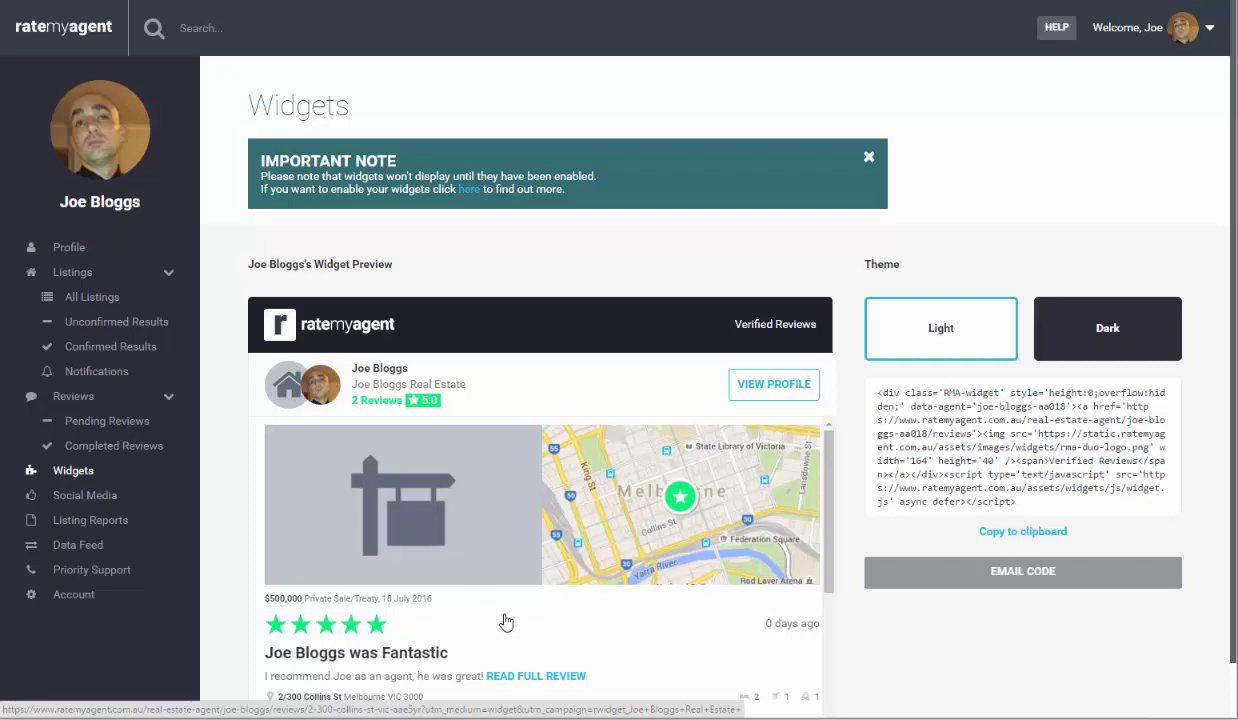
pyautogui.scroll(-3, 506, 620)
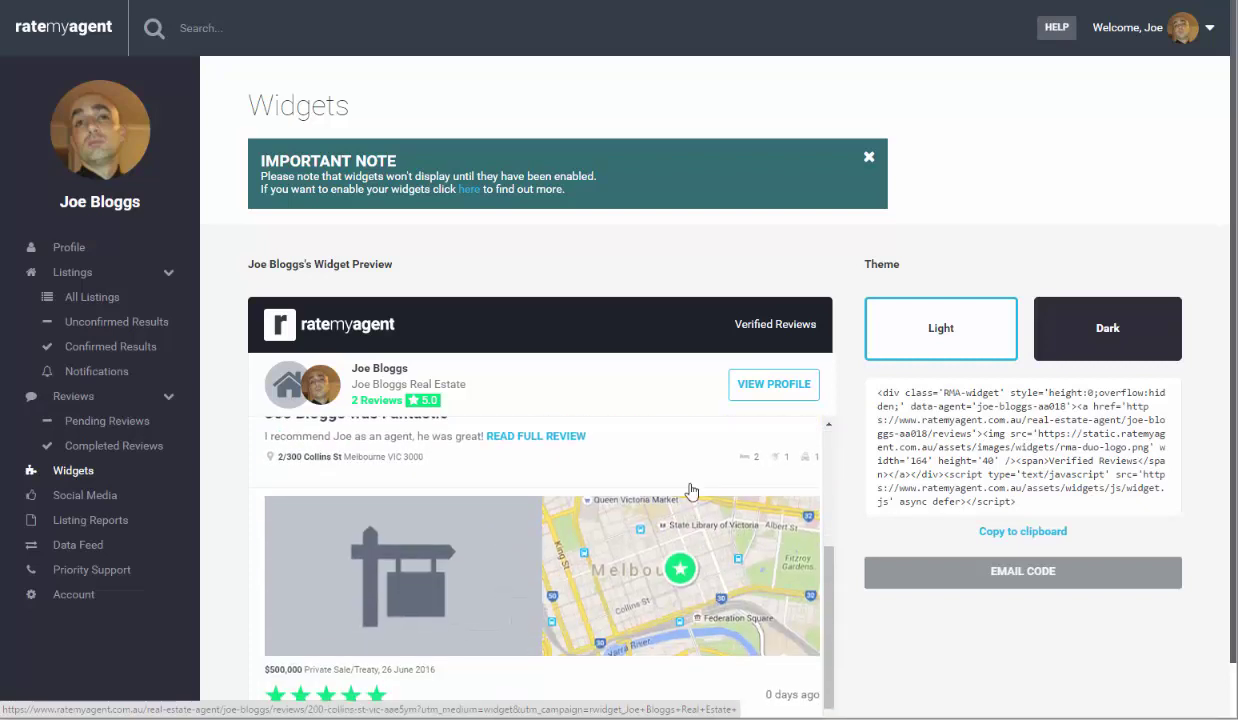
pyautogui.scroll(-6, 472, 583)
pyautogui.scroll(2, 472, 580)
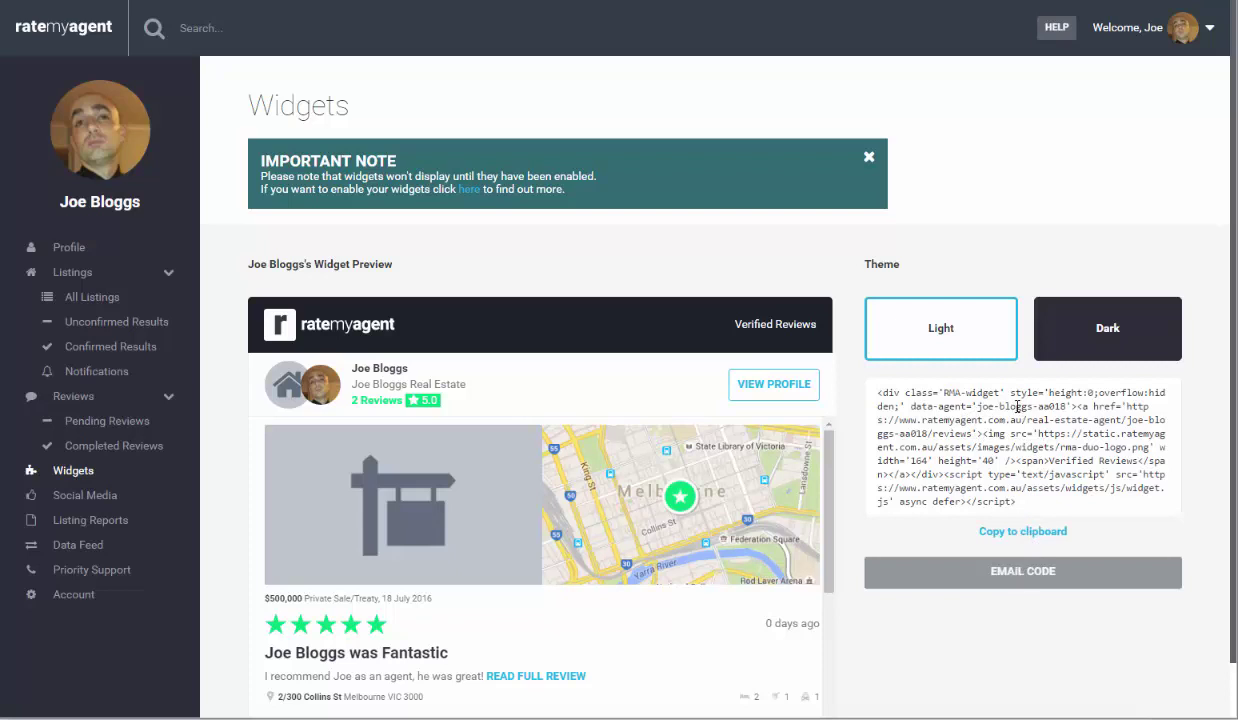
# Open the Social Media Manager settings and go to the posting Schedule step.
pyautogui.click(80, 496)
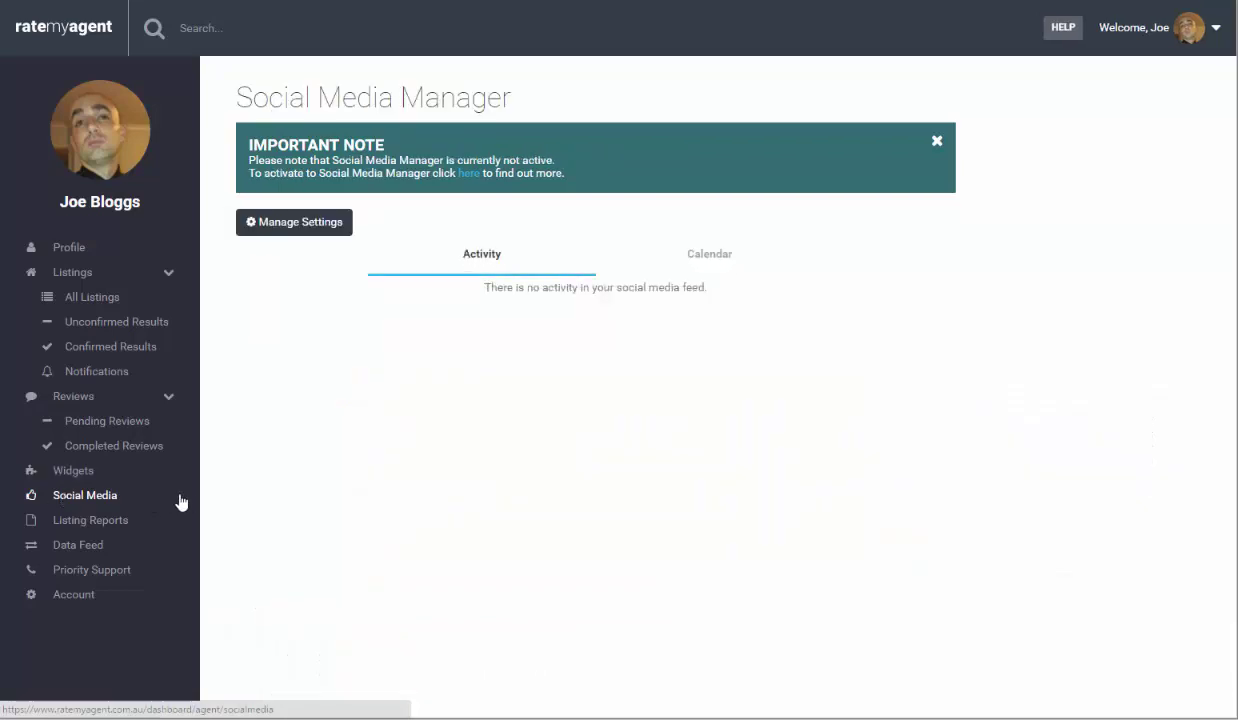
pyautogui.click(325, 230)
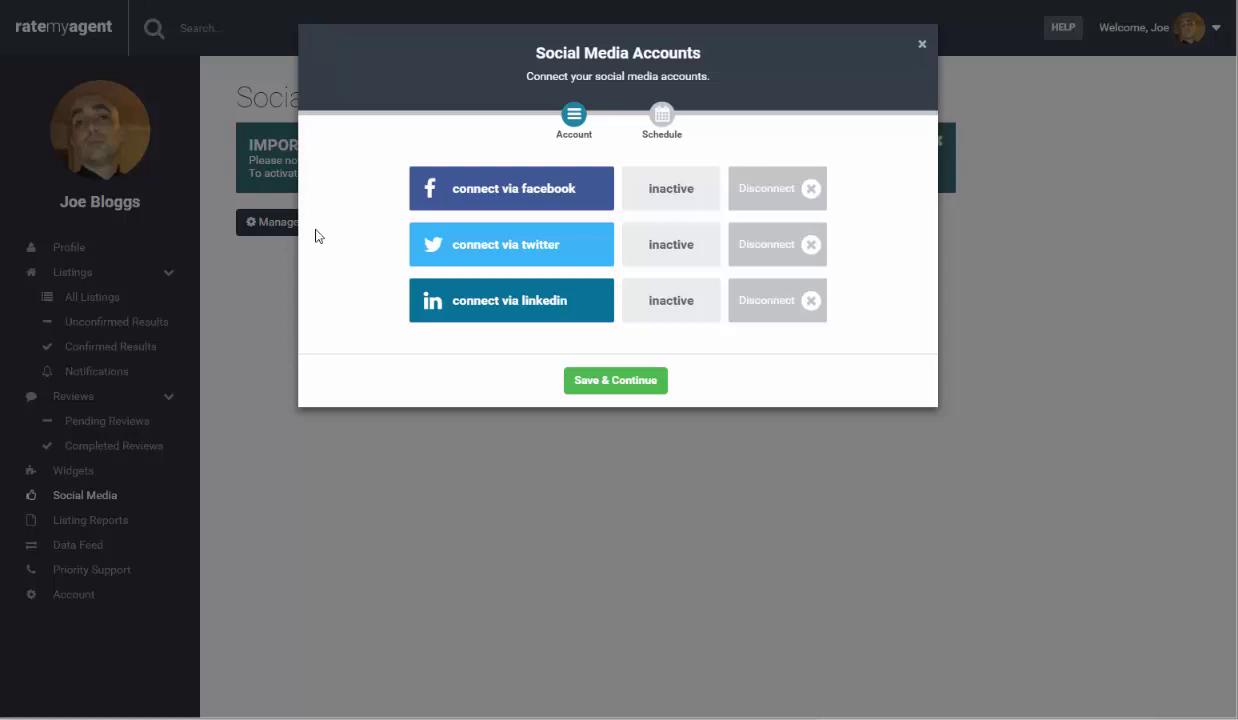
pyautogui.click(656, 118)
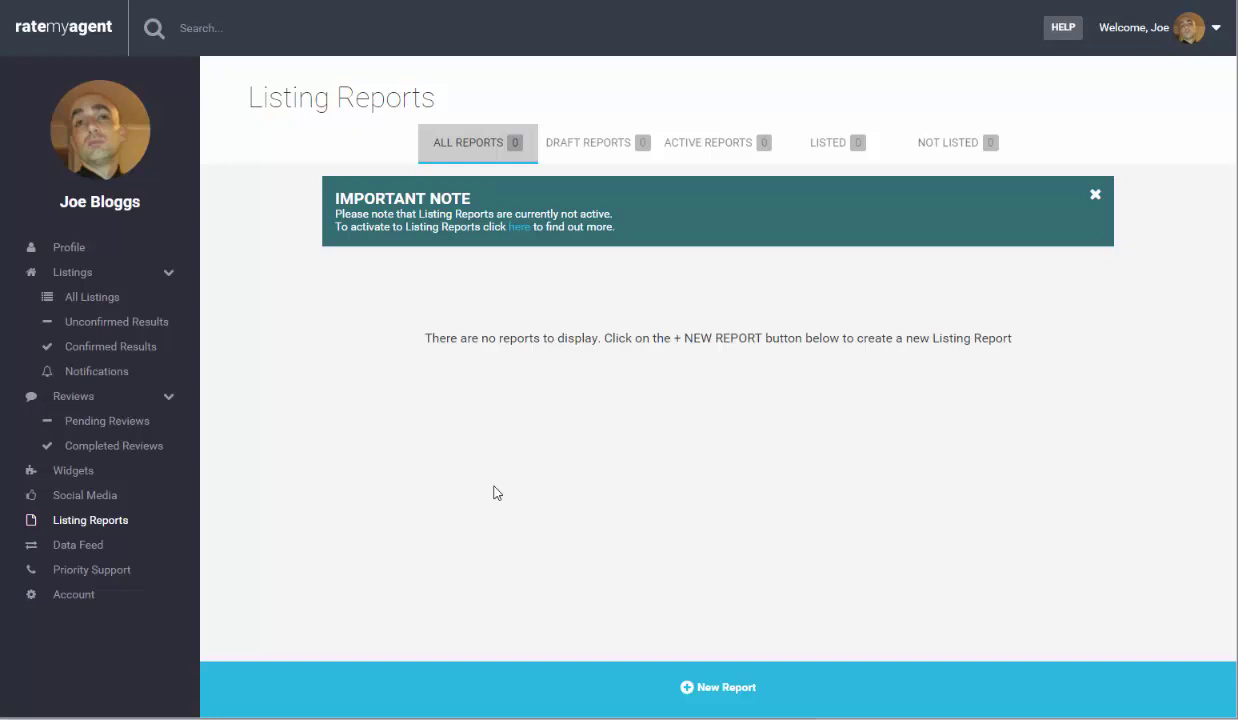
# View the Data Feed Agreement form, then the account subscription page with its free 30-day trial.
pyautogui.click(76, 548)
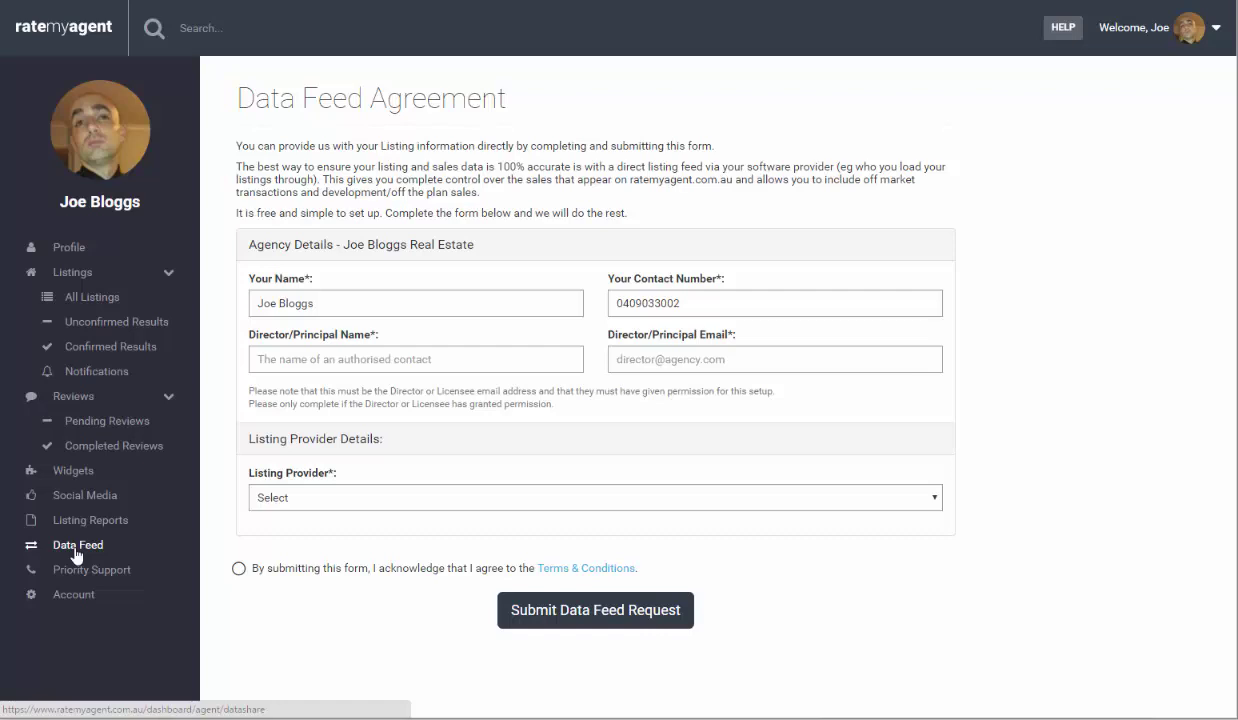
pyautogui.click(81, 604)
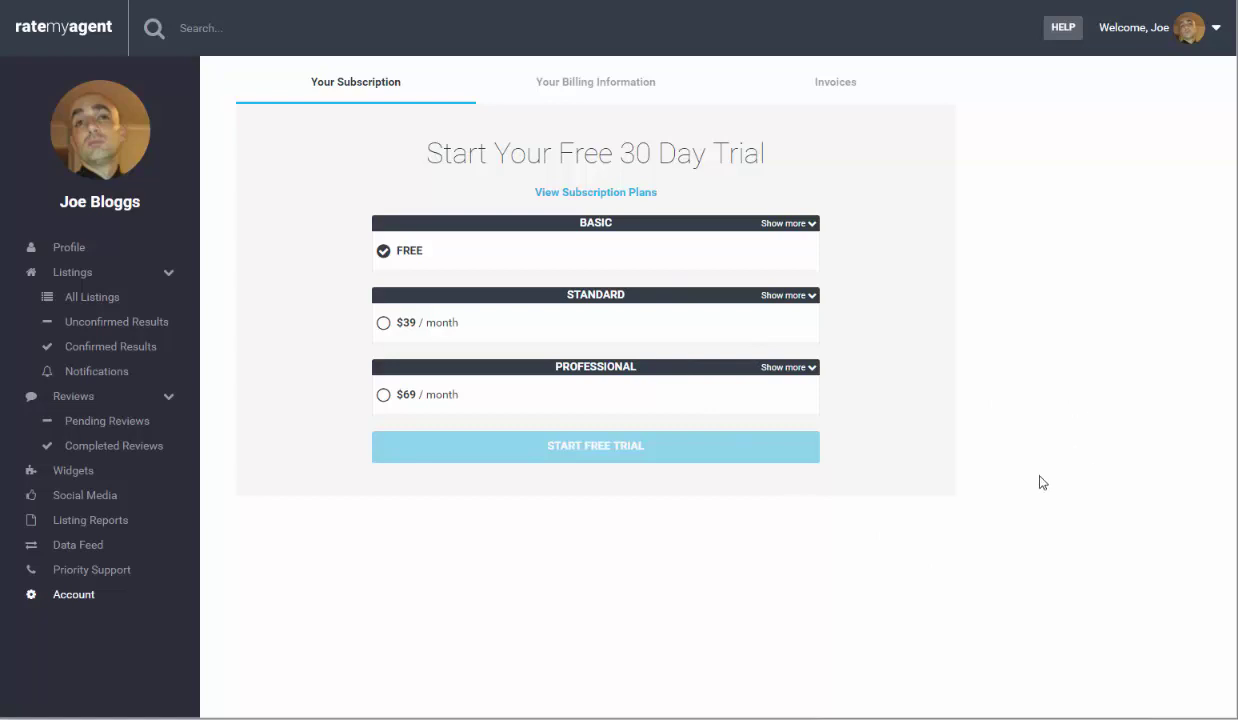
# Switch to the Agency Dashboard and open Manage Admin Access.
pyautogui.click(1216, 33)
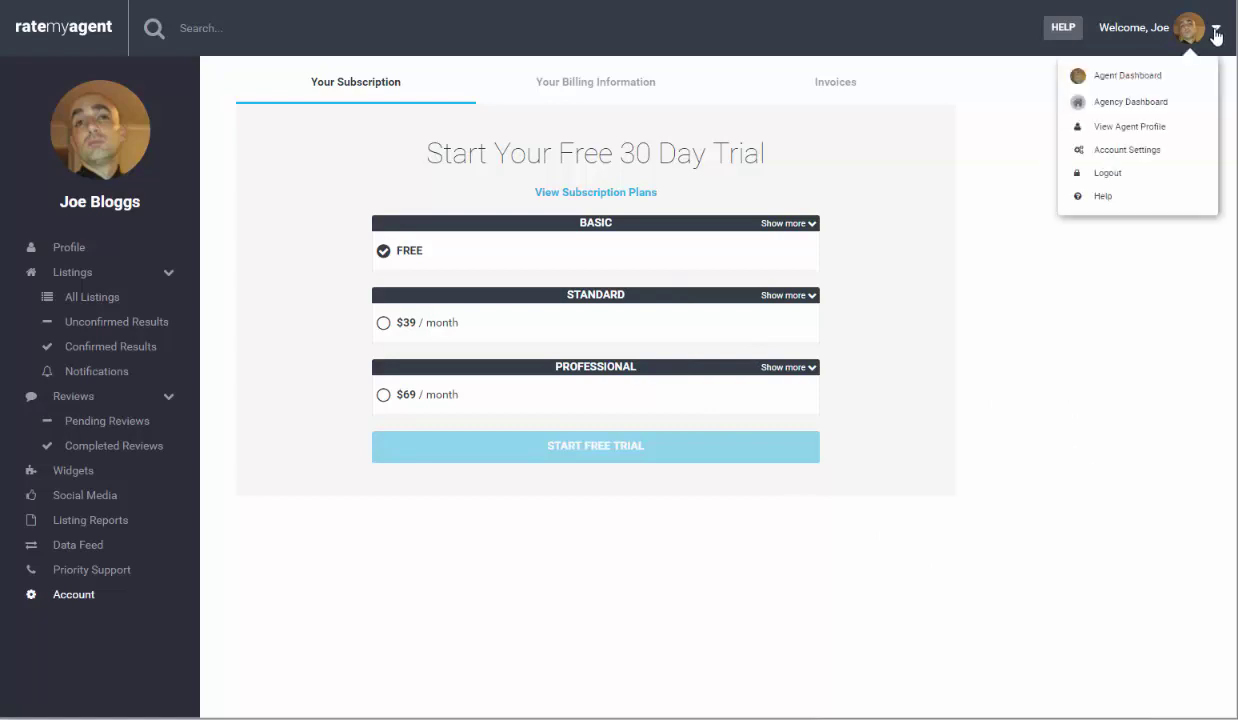
pyautogui.click(1162, 112)
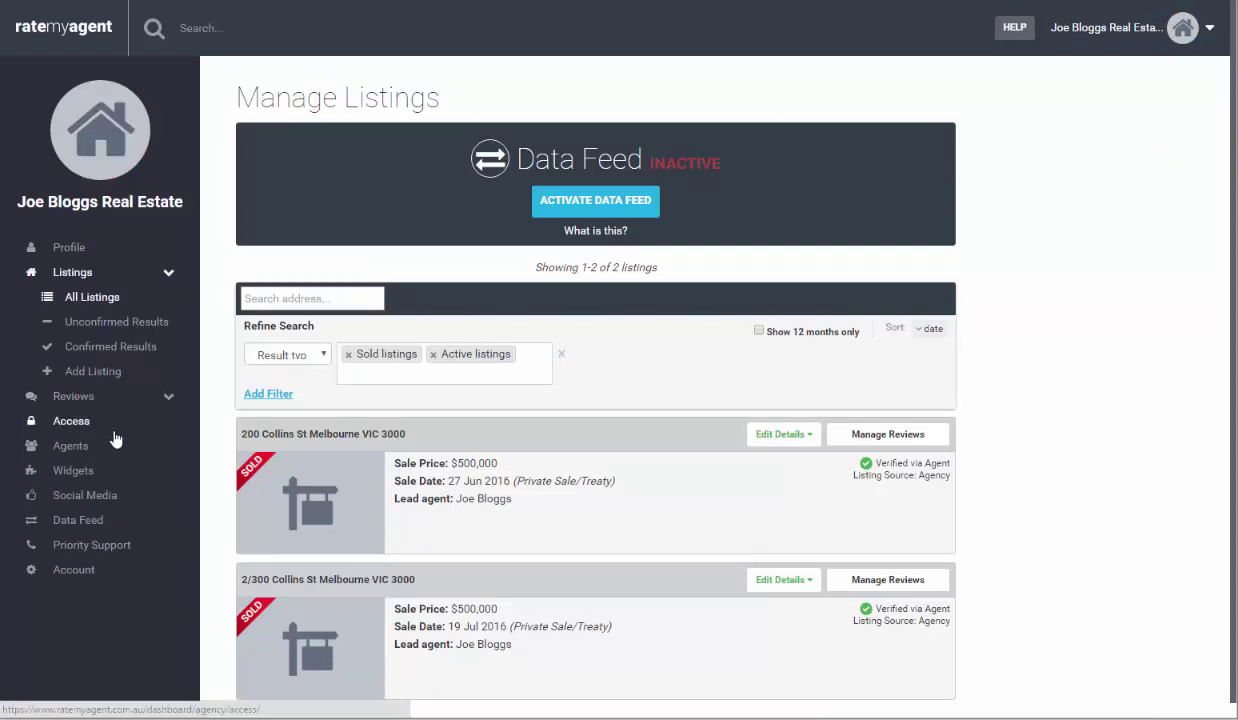
pyautogui.click(72, 428)
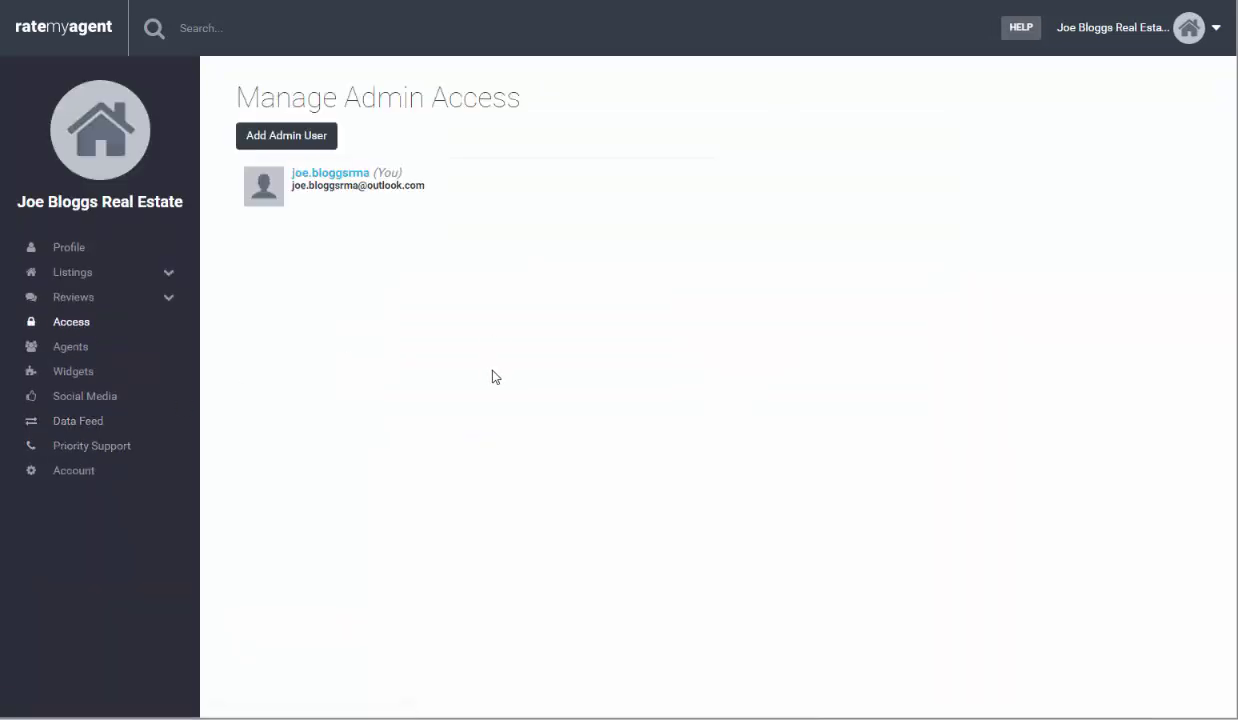
pyautogui.click(296, 149)
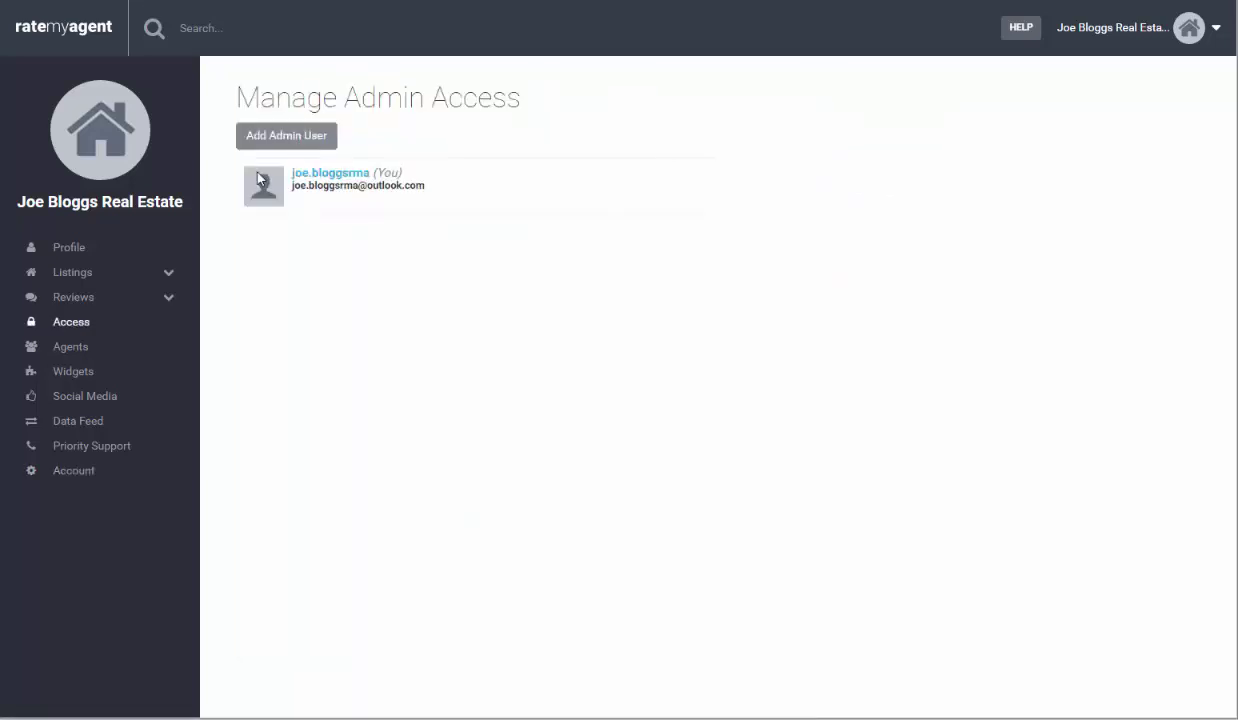
# Open Manage Agents and enter Director as the agent's job title.
pyautogui.click(75, 349)
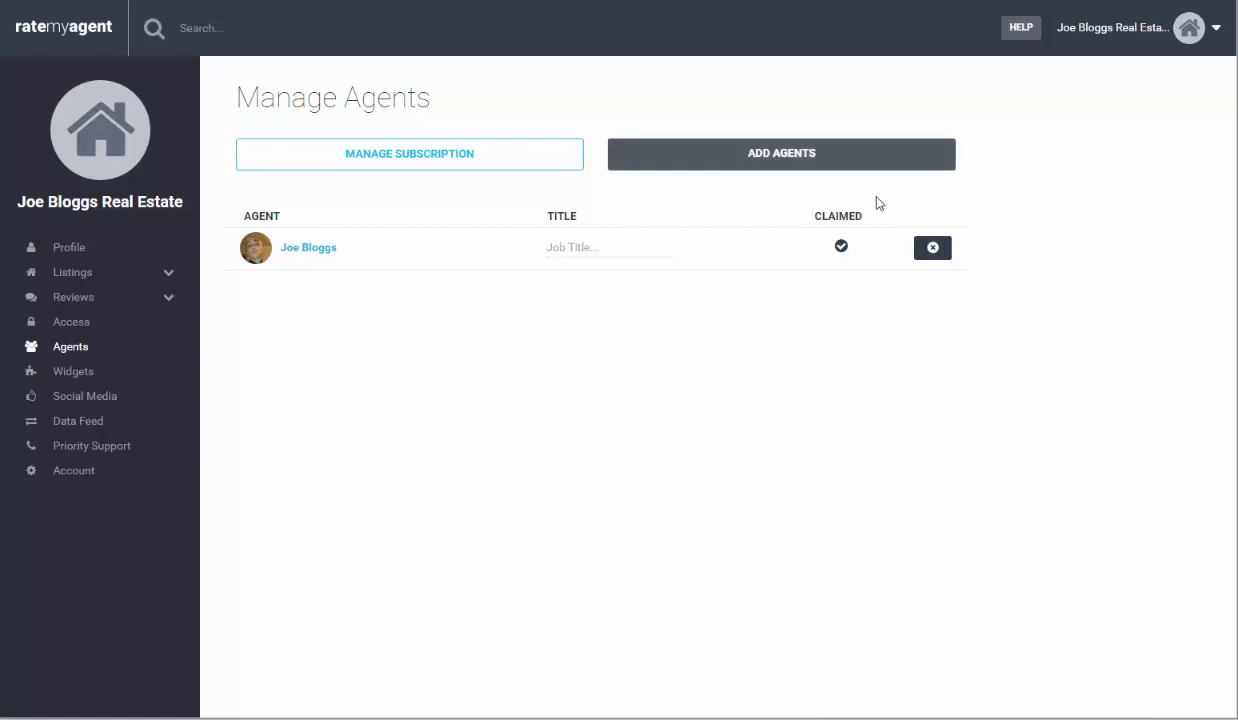
pyautogui.click(566, 246)
pyautogui.write('Dire')
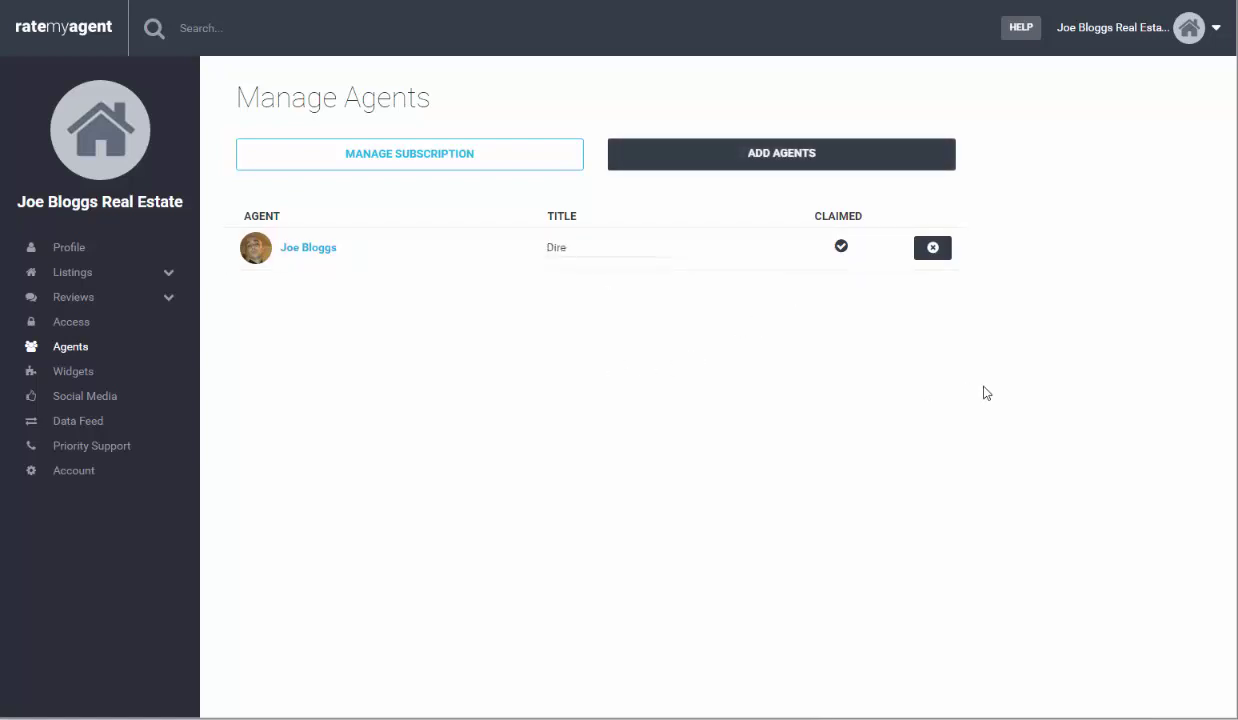
pyautogui.write('ctor')
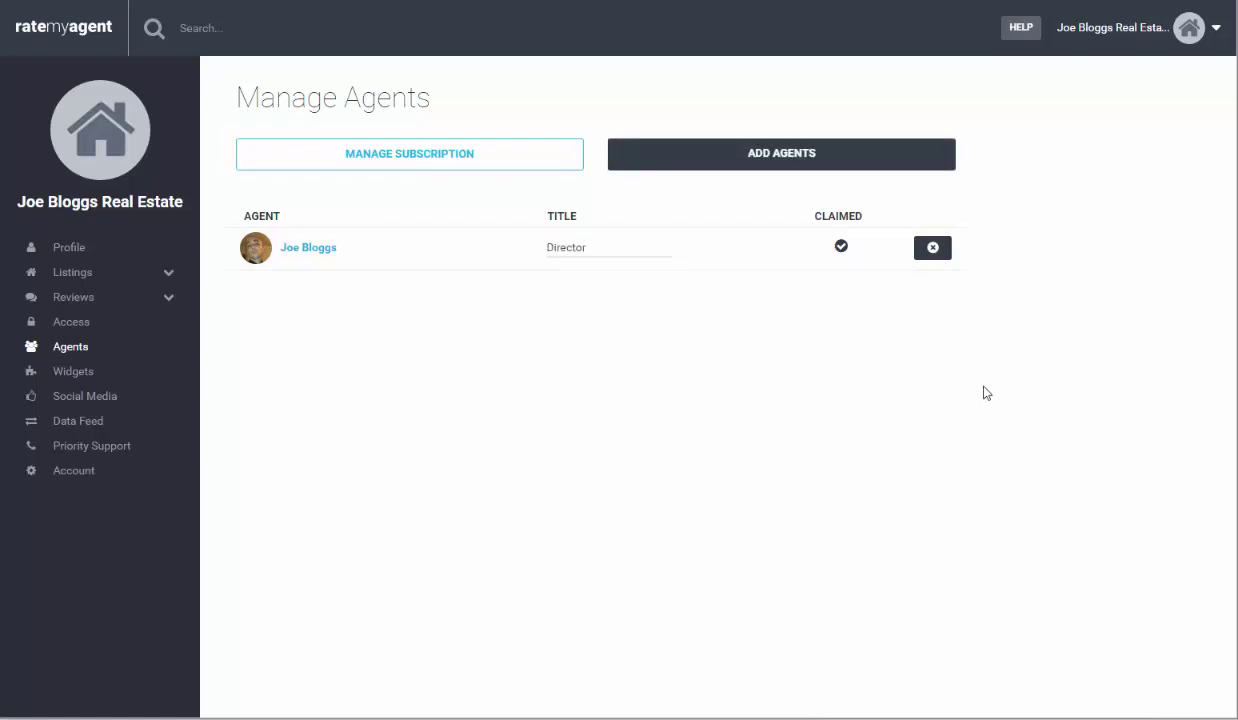